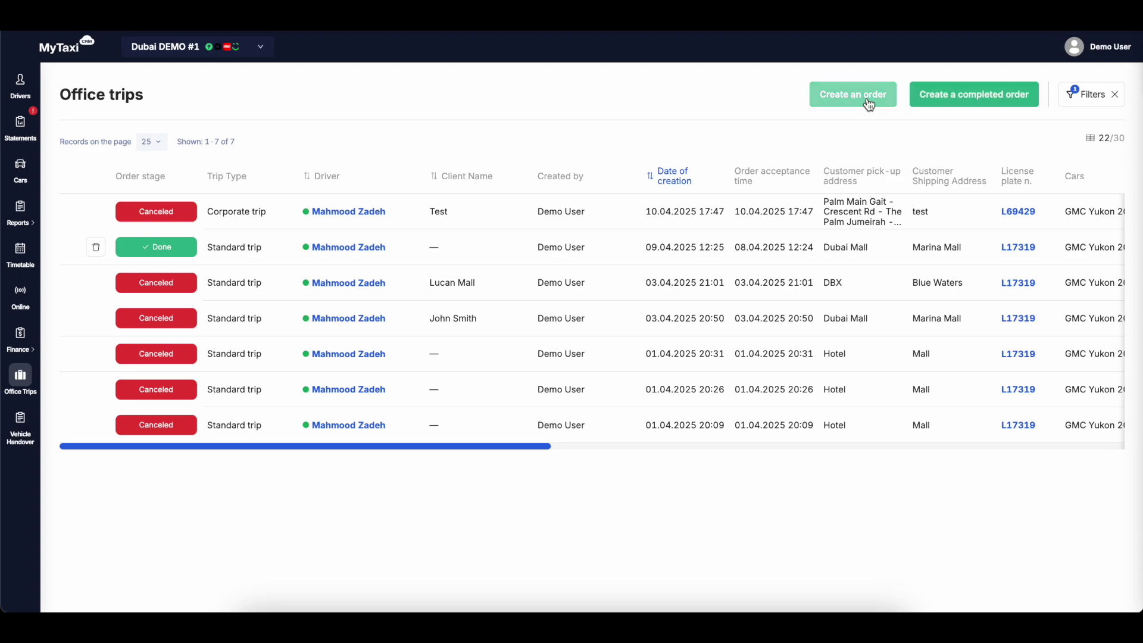
Step: Start a new completed order and set its trip type to Corporate trip
{"action": "left_click", "coordinate": [936, 107]}
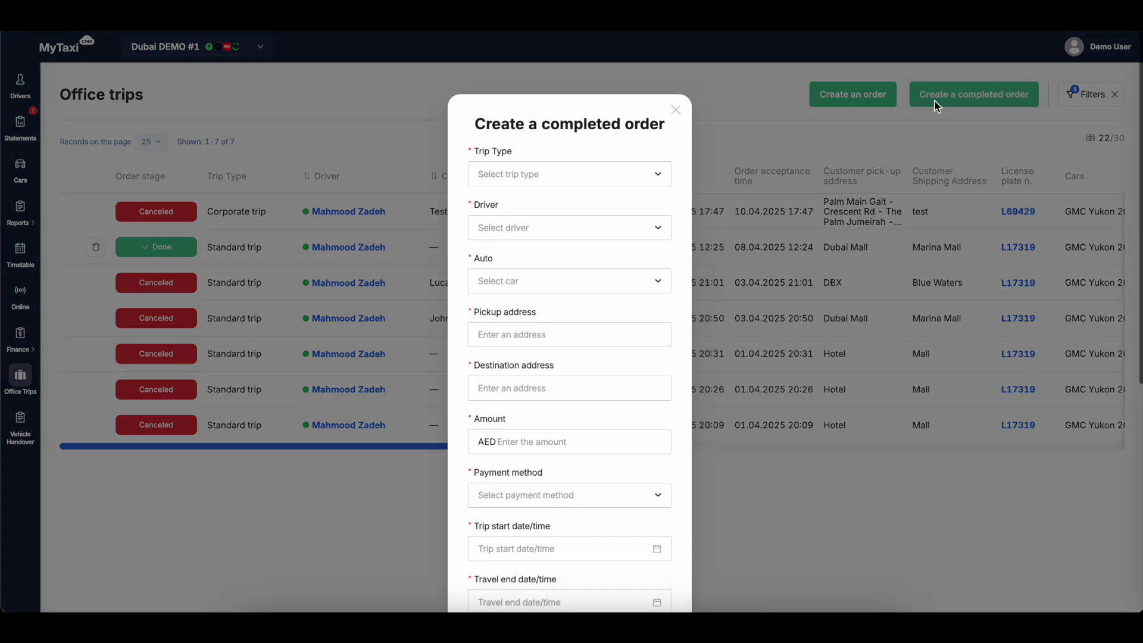
{"action": "left_click", "coordinate": [561, 178]}
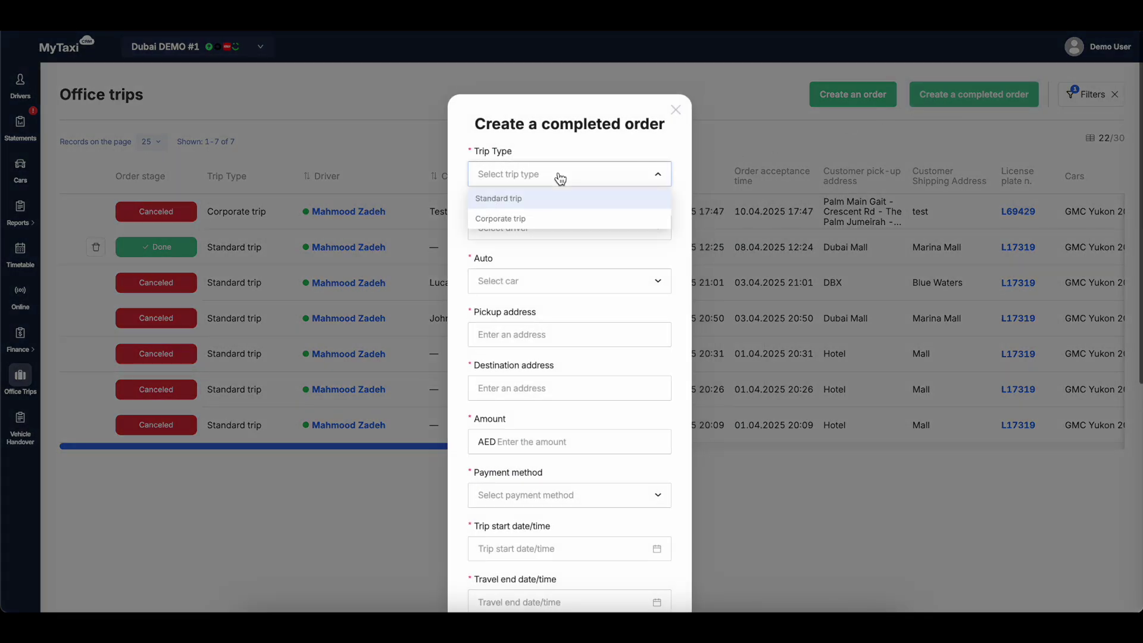
{"action": "left_click", "coordinate": [543, 219]}
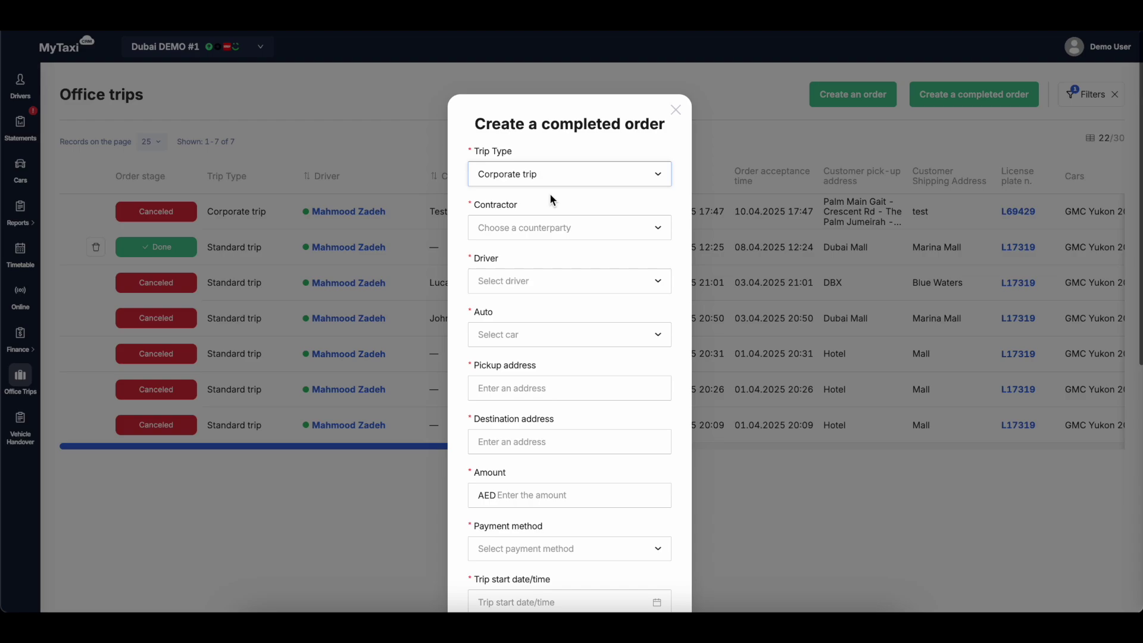
{"action": "scroll", "coordinate": [551, 199], "scroll_direction": "down", "scroll_amount": 3}
{"action": "scroll", "coordinate": [567, 366], "scroll_direction": "down", "scroll_amount": 1}
{"action": "scroll", "coordinate": [577, 355], "scroll_direction": "up", "scroll_amount": 4}
Step: Search the contractors for "ho" and choose FIVE Palm Jumeirah Hotel as the order's contractor
{"action": "left_click", "coordinate": [578, 230]}
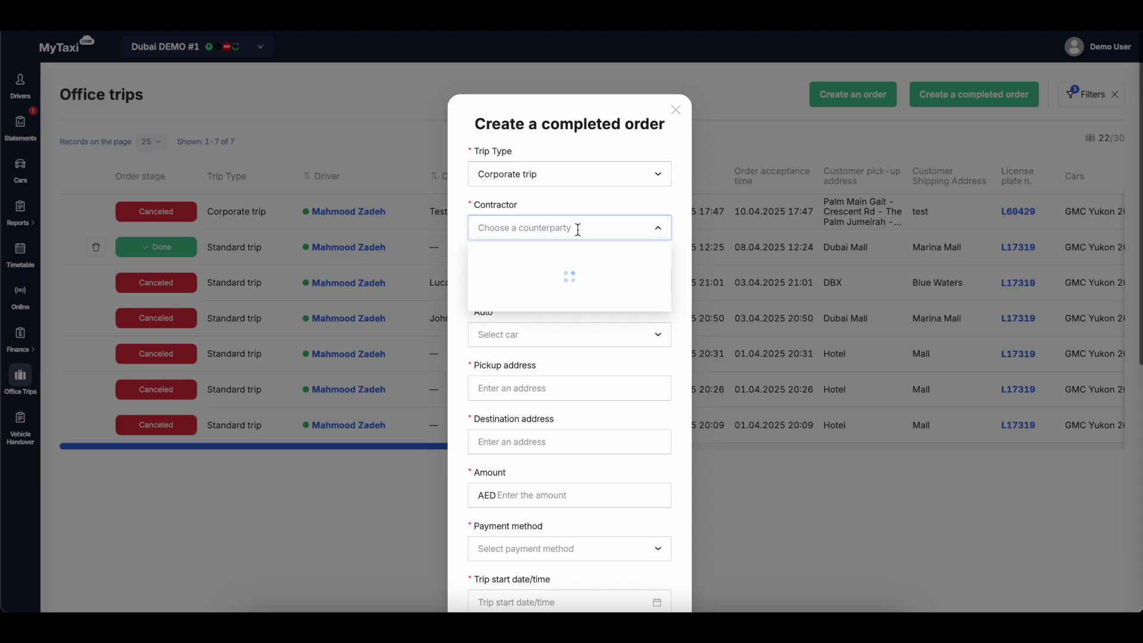
{"action": "type", "text": "ho"}
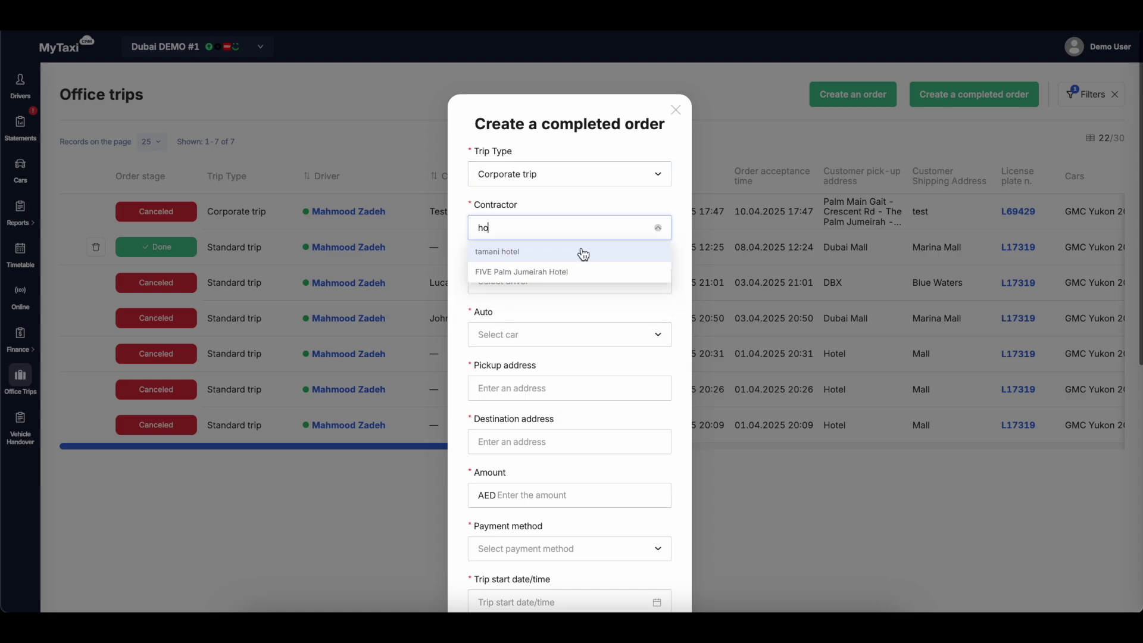
{"action": "left_click", "coordinate": [581, 271]}
Step: Look up the driver by full name and assign the same driver as on the existing trips
{"action": "left_click", "coordinate": [571, 278]}
{"action": "left_click", "coordinate": [558, 305]}
{"action": "left_click_drag", "start_coordinate": [506, 281], "coordinate": [360, 287]}
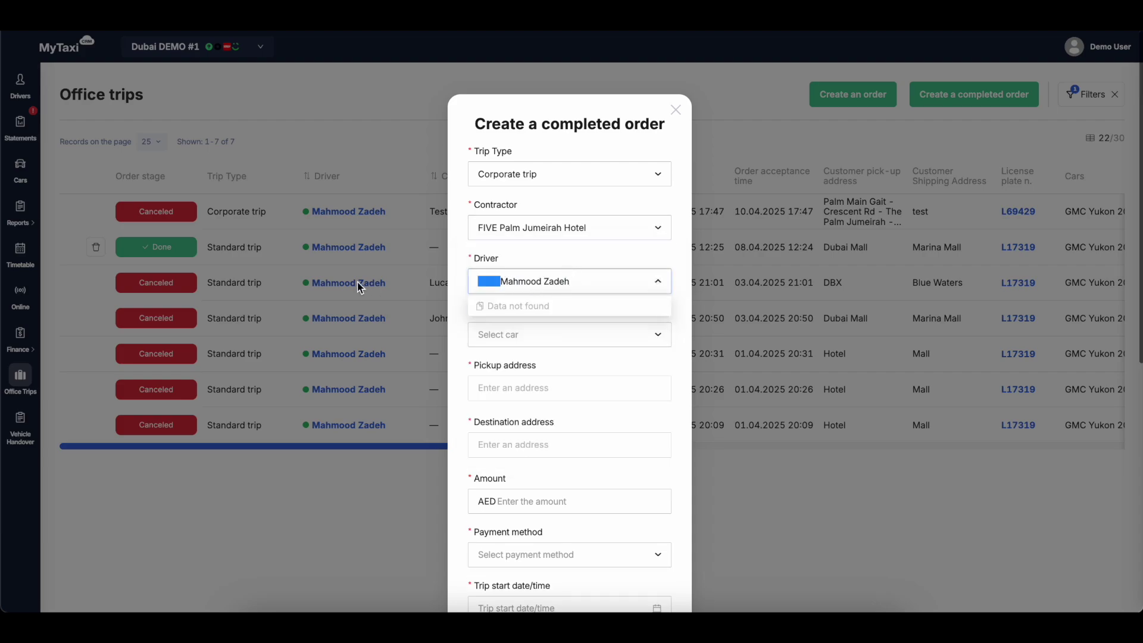
{"action": "key", "text": "BackSpace"}
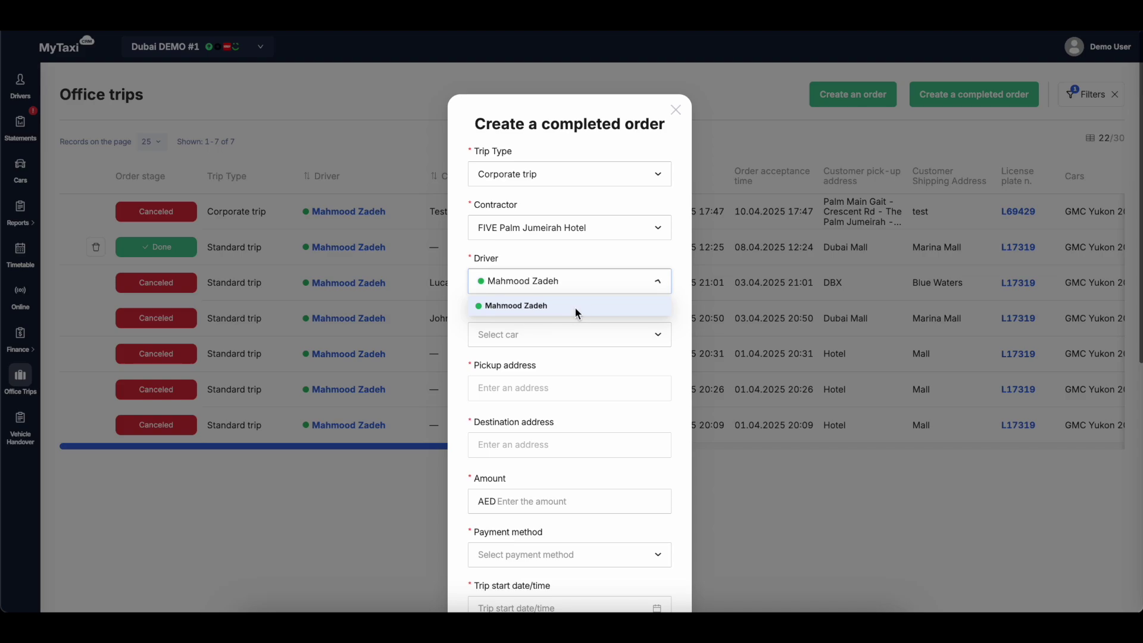
{"action": "left_click", "coordinate": [574, 306]}
Step: Assign the car L71359 to the completed order
{"action": "left_click", "coordinate": [561, 332]}
{"action": "type", "text": "123"}
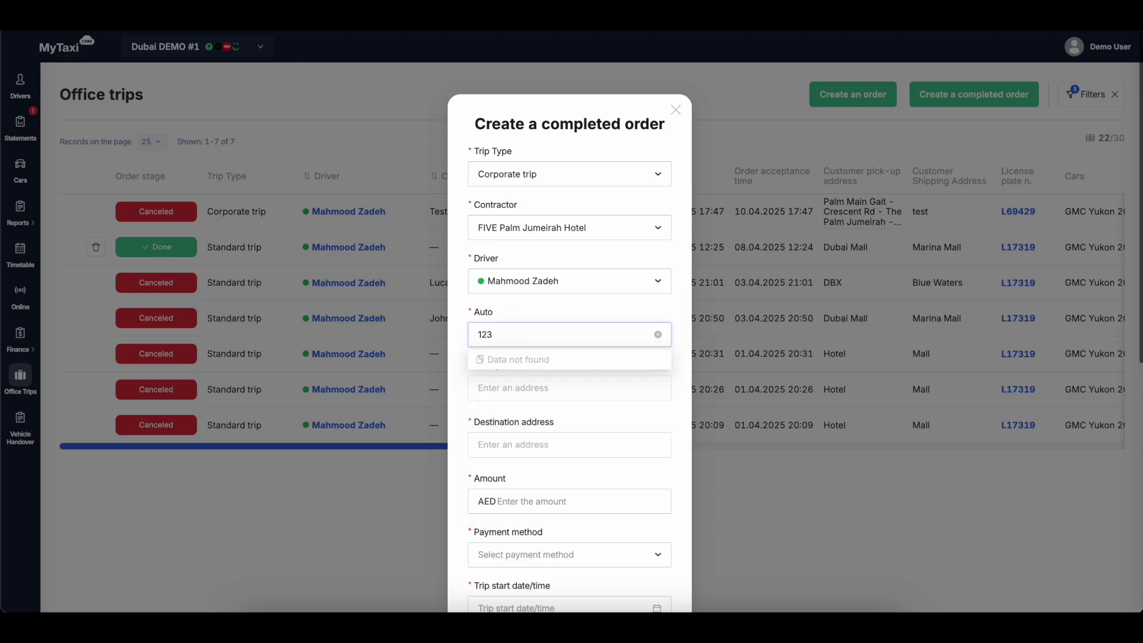
{"action": "key", "text": "BackSpace"}
{"action": "key", "text": "BackSpace"}
{"action": "left_click", "coordinate": [557, 355]}
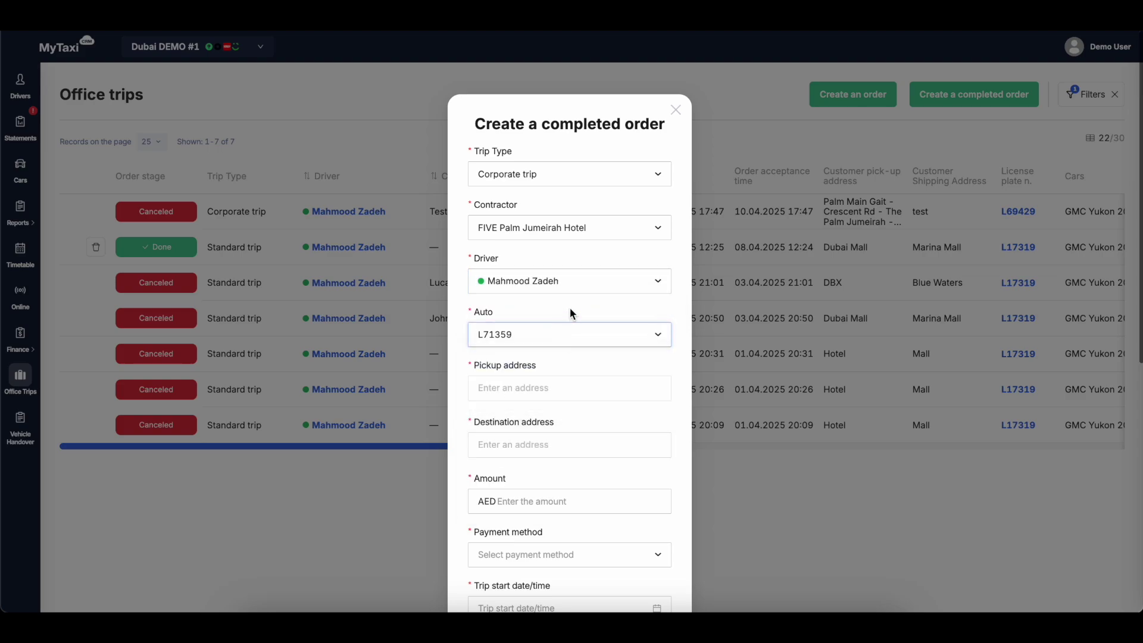
Step: Enter "Hotel" as the pickup address and "Mall" as the destination address
{"action": "scroll", "coordinate": [569, 307], "scroll_direction": "down", "scroll_amount": 1}
{"action": "left_click", "coordinate": [574, 329]}
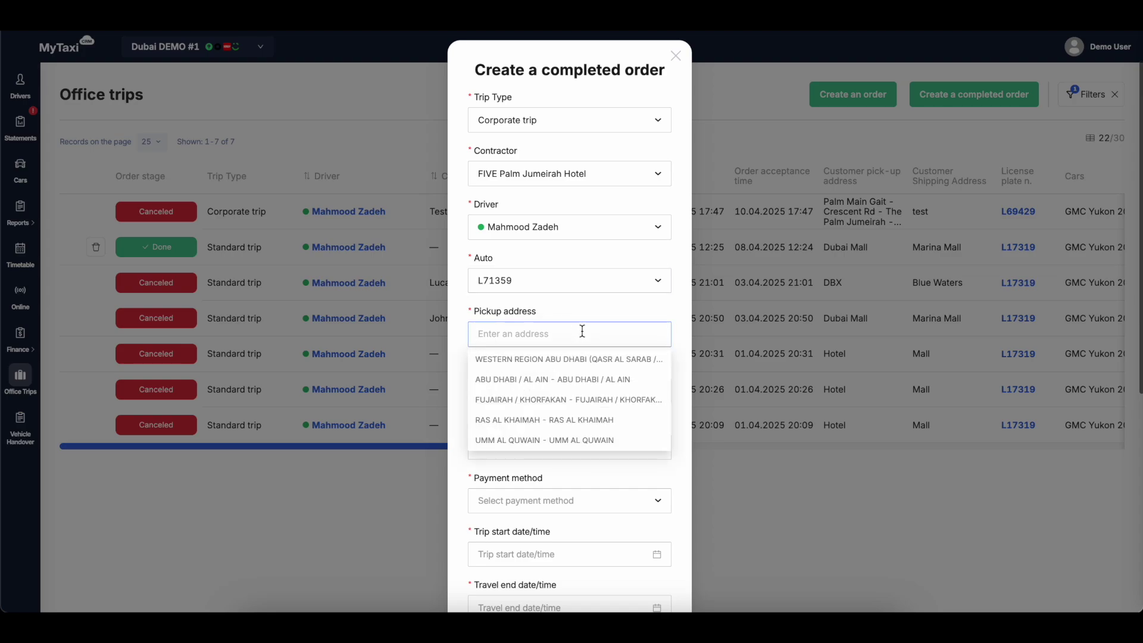
{"action": "type", "text": "Ho"}
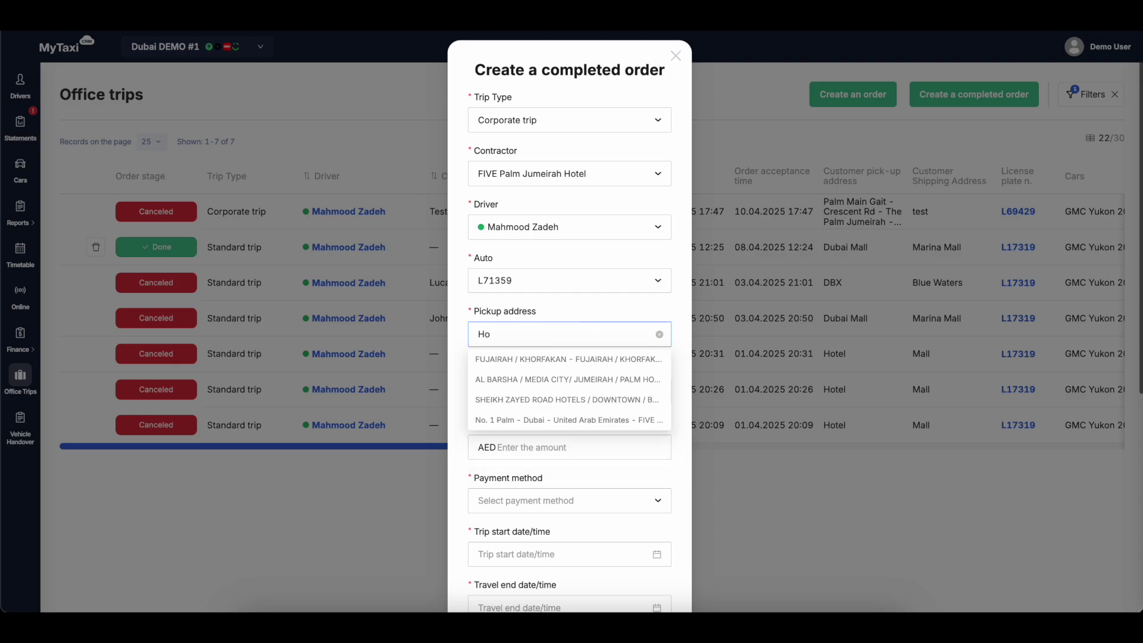
{"action": "type", "text": "tel"}
{"action": "left_click", "coordinate": [598, 313]}
{"action": "left_click", "coordinate": [562, 390]}
{"action": "type", "text": "Mall"}
{"action": "left_click", "coordinate": [584, 371]}
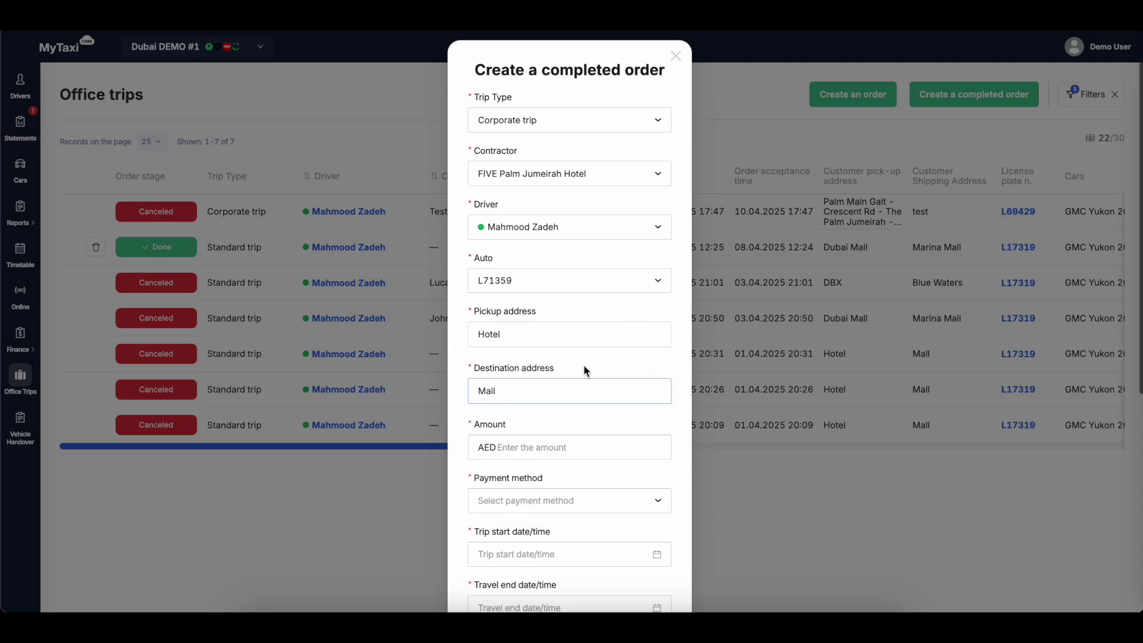
Step: Set the order amount to AED 100 and the payment method to Cash
{"action": "scroll", "coordinate": [583, 363], "scroll_direction": "down", "scroll_amount": 1}
{"action": "left_click", "coordinate": [587, 382]}
{"action": "type", "text": "100"}
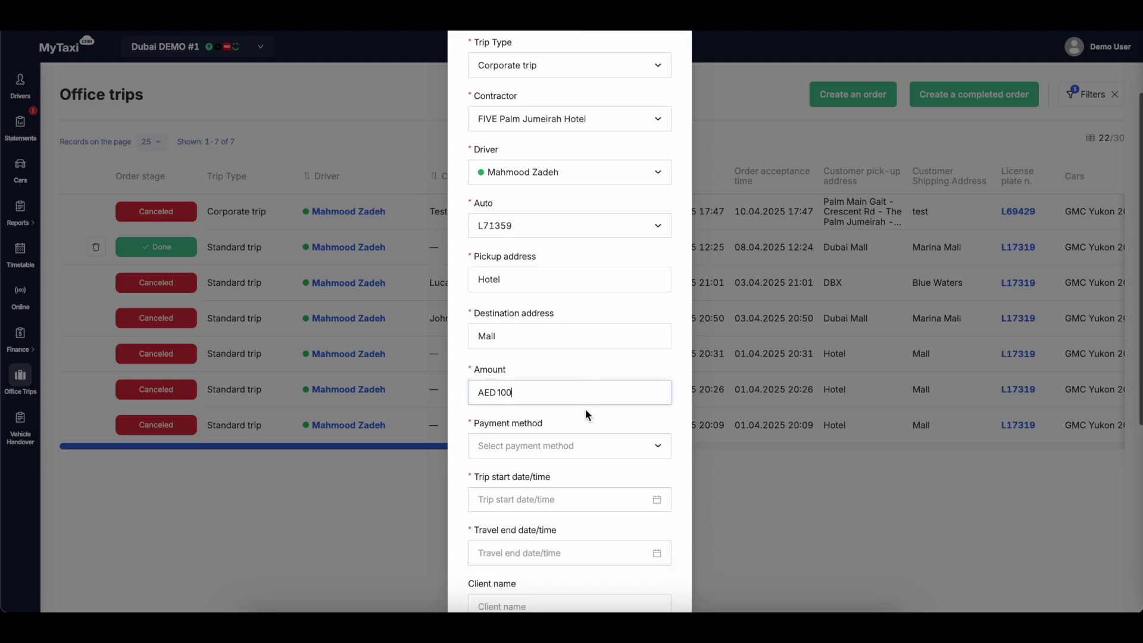
{"action": "scroll", "coordinate": [584, 411], "scroll_direction": "down", "scroll_amount": 1}
{"action": "left_click", "coordinate": [587, 375]}
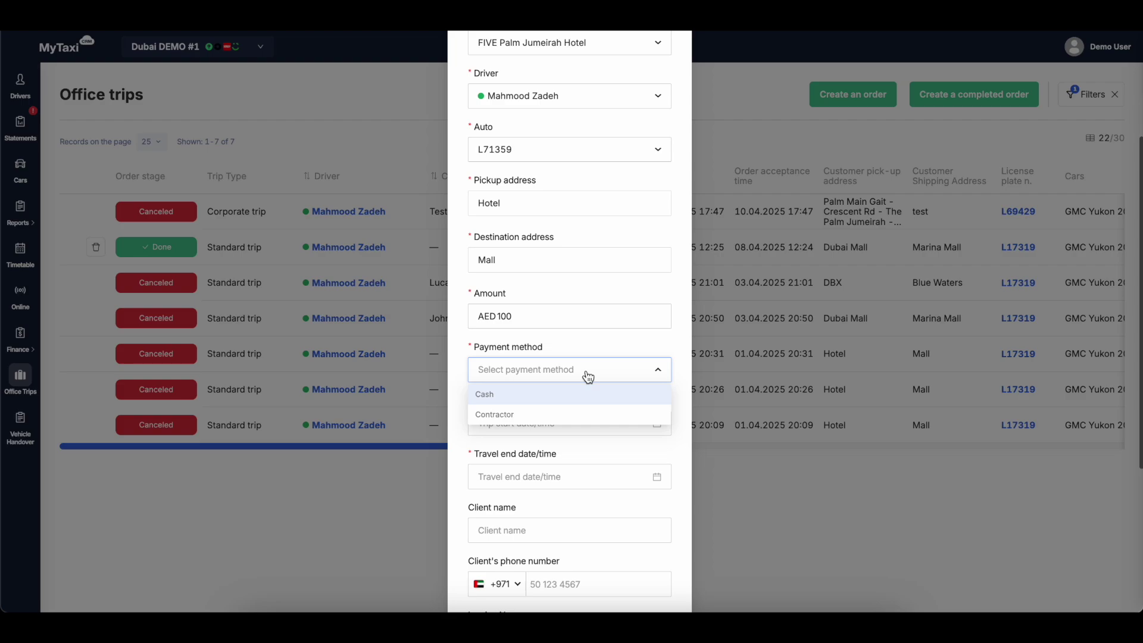
{"action": "left_click", "coordinate": [587, 395]}
{"action": "scroll", "coordinate": [588, 397], "scroll_direction": "down", "scroll_amount": 1}
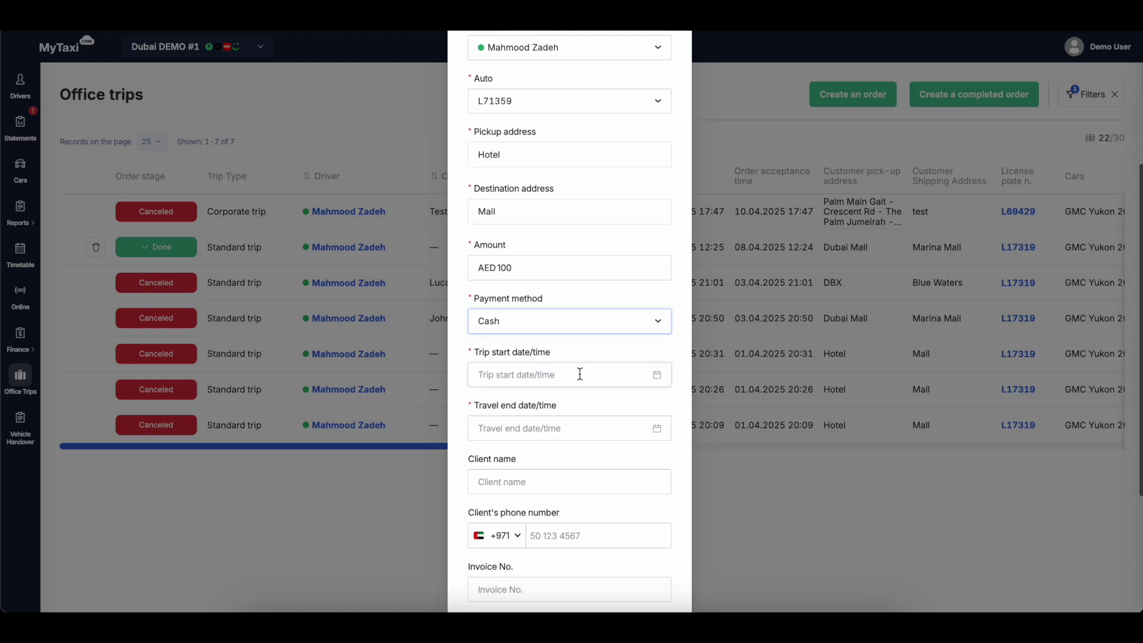
{"action": "left_click", "coordinate": [579, 373]}
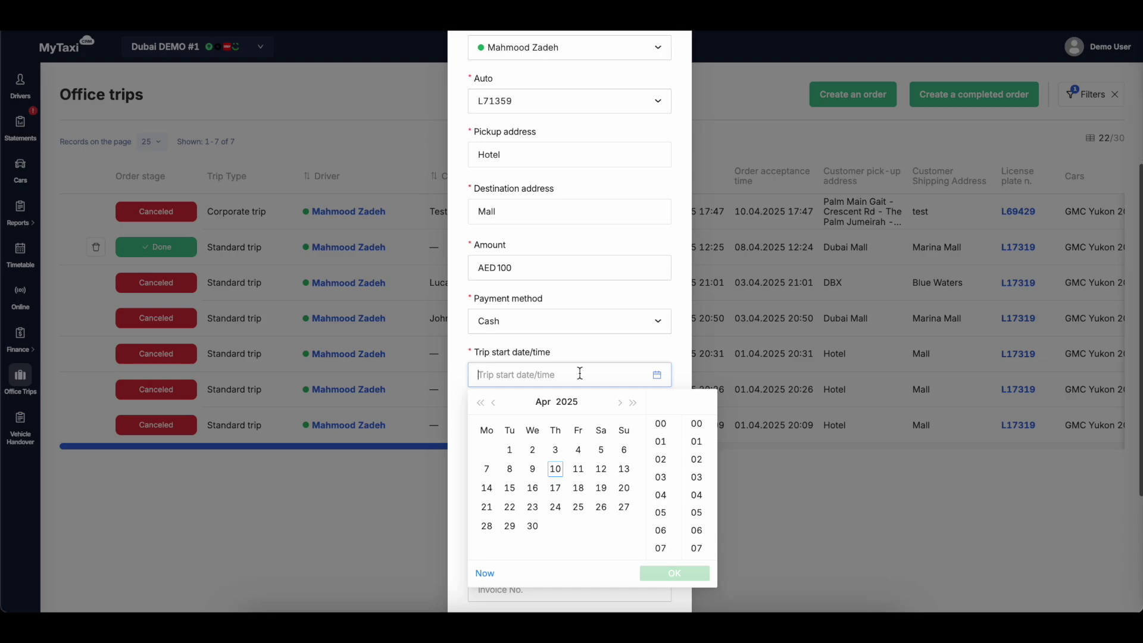
{"action": "left_click", "coordinate": [554, 450]}
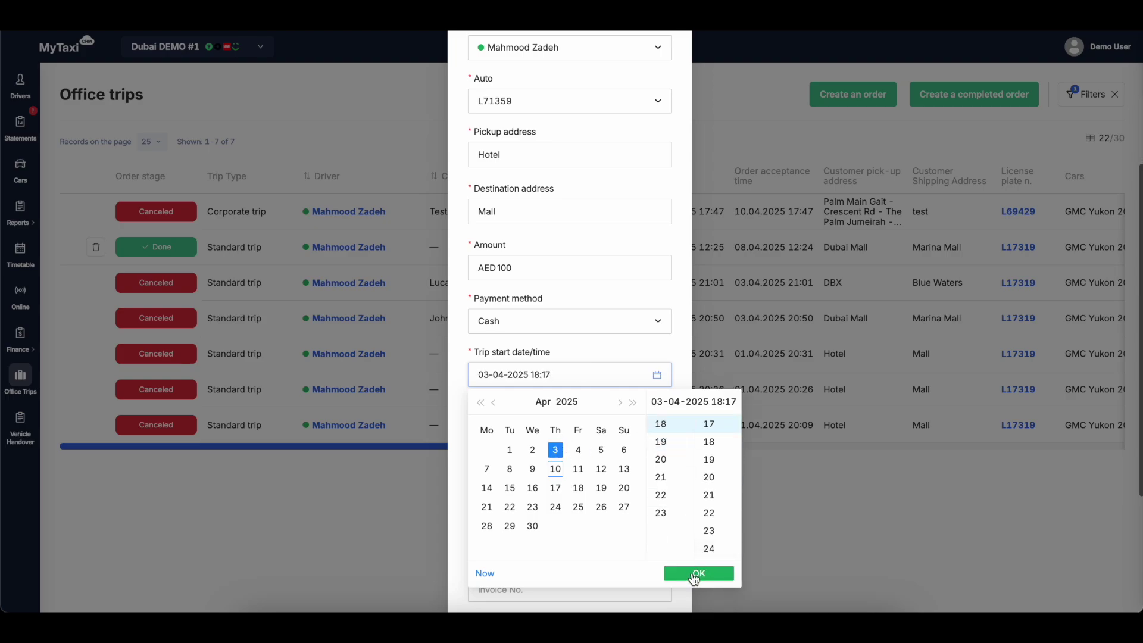
{"action": "left_click", "coordinate": [694, 574]}
{"action": "left_click", "coordinate": [564, 426]}
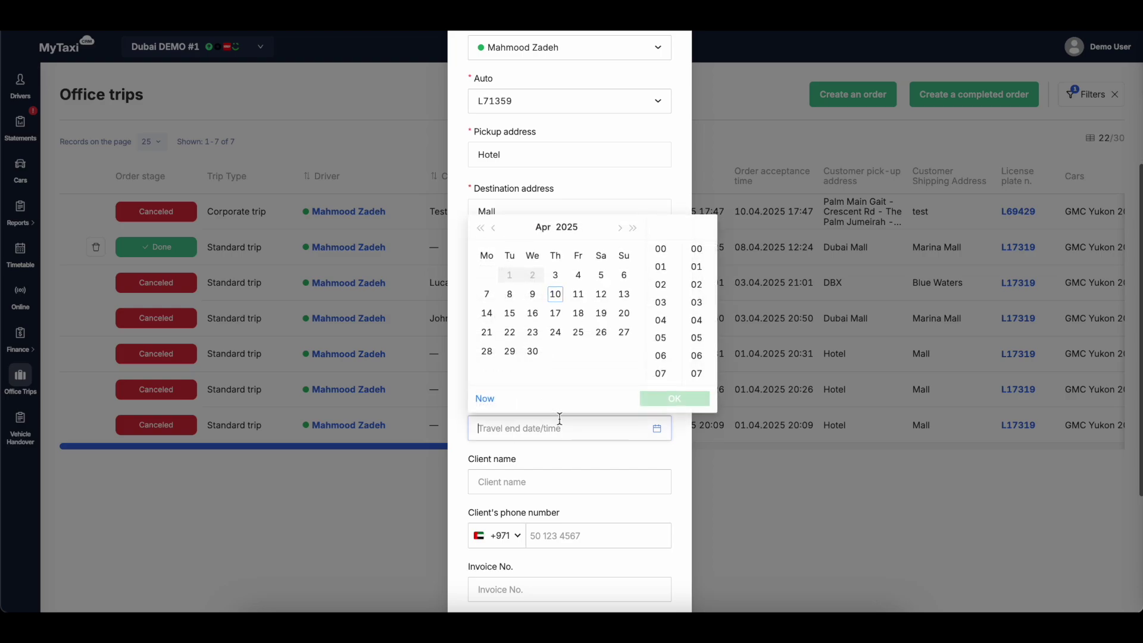
{"action": "left_click", "coordinate": [557, 275]}
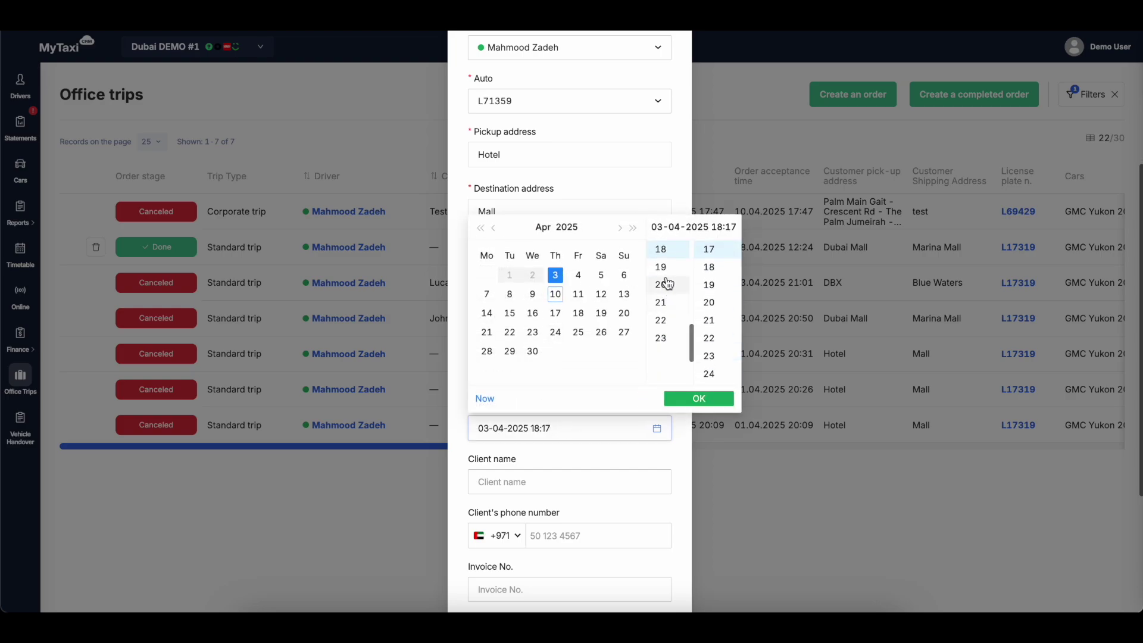
{"action": "left_click", "coordinate": [666, 274]}
{"action": "left_click", "coordinate": [698, 398]}
Step: Create the completed order, leaving the optional client, invoice and comment fields empty
{"action": "scroll", "coordinate": [600, 398], "scroll_direction": "down", "scroll_amount": 1}
{"action": "scroll", "coordinate": [599, 394], "scroll_direction": "down", "scroll_amount": 2}
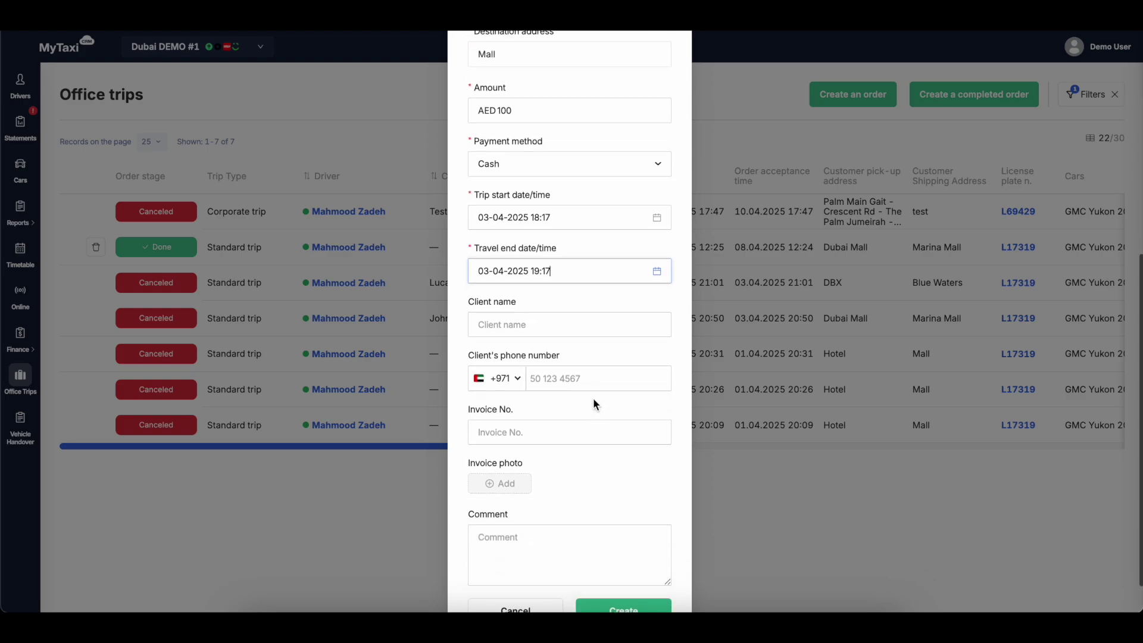
{"action": "scroll", "coordinate": [593, 417], "scroll_direction": "down", "scroll_amount": 1}
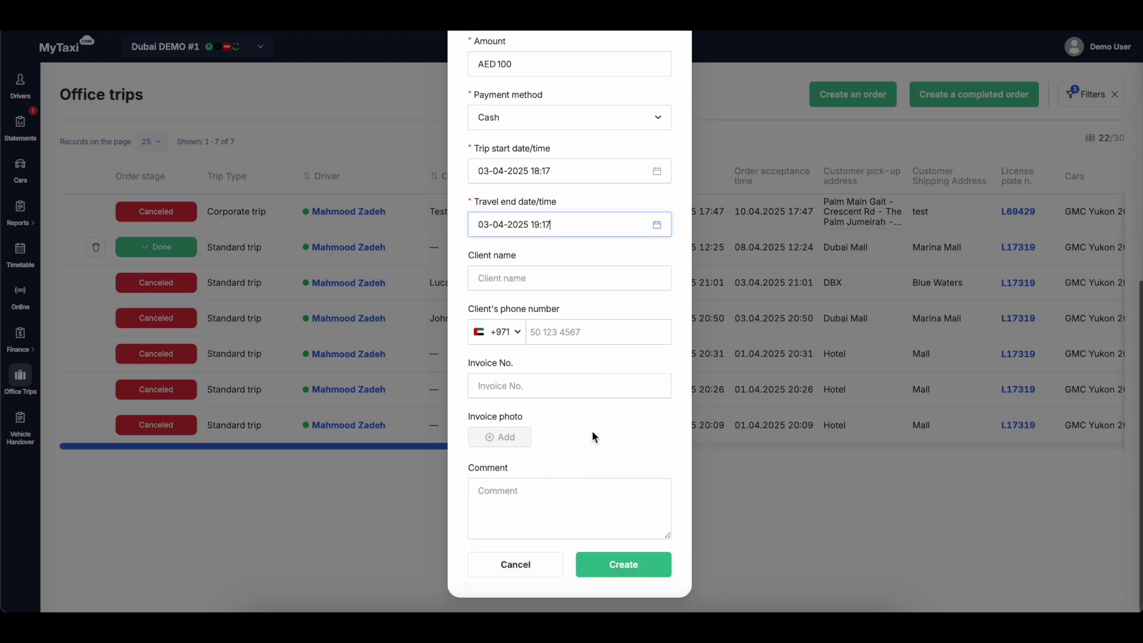
{"action": "left_click", "coordinate": [611, 573]}
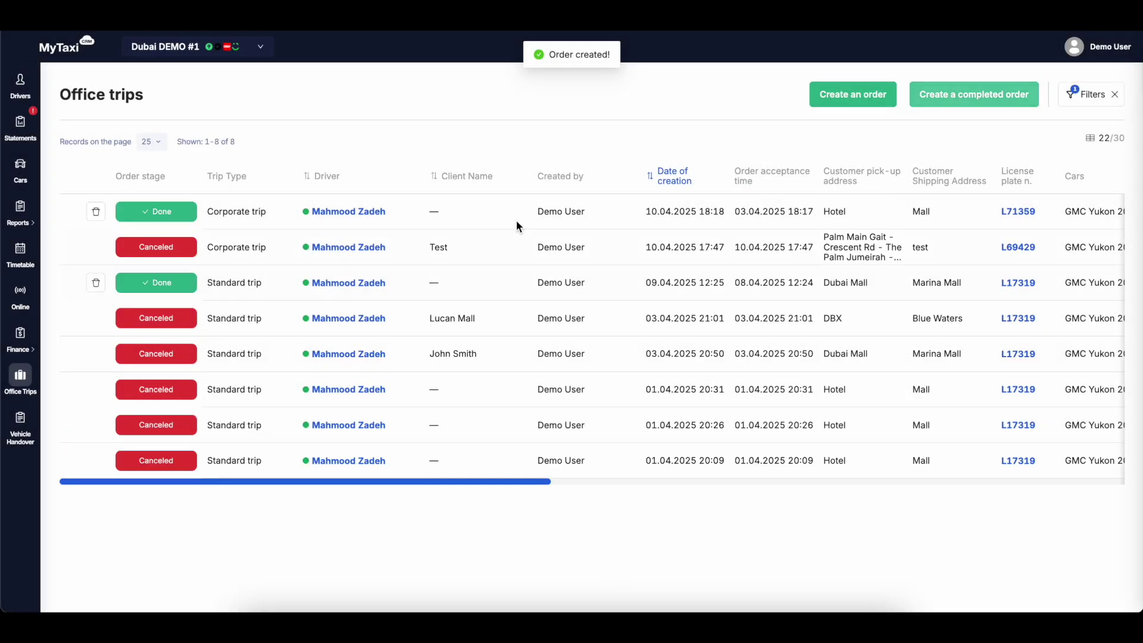
Step: Examine the new corporate trip's estimated cost, final cost, income, commission amount and commission recipient in the trips table
{"action": "scroll", "coordinate": [499, 216], "scroll_direction": "right", "scroll_amount": 10}
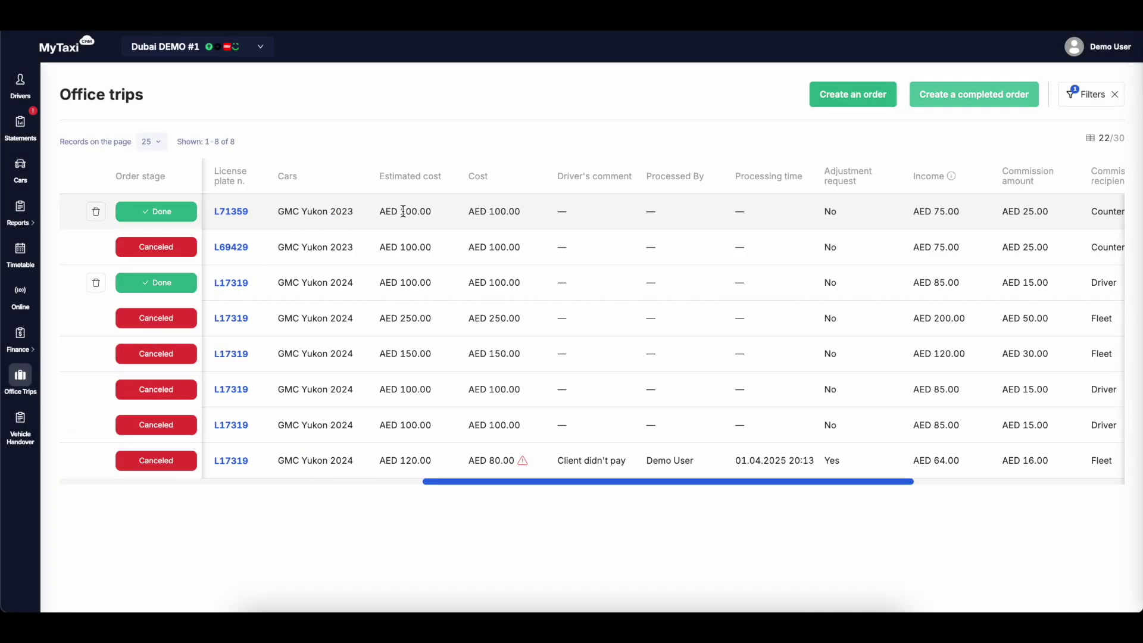
{"action": "left_click_drag", "start_coordinate": [400, 212], "coordinate": [505, 209]}
{"action": "left_click", "coordinate": [528, 205]}
{"action": "scroll", "coordinate": [531, 209], "scroll_direction": "right", "scroll_amount": 5}
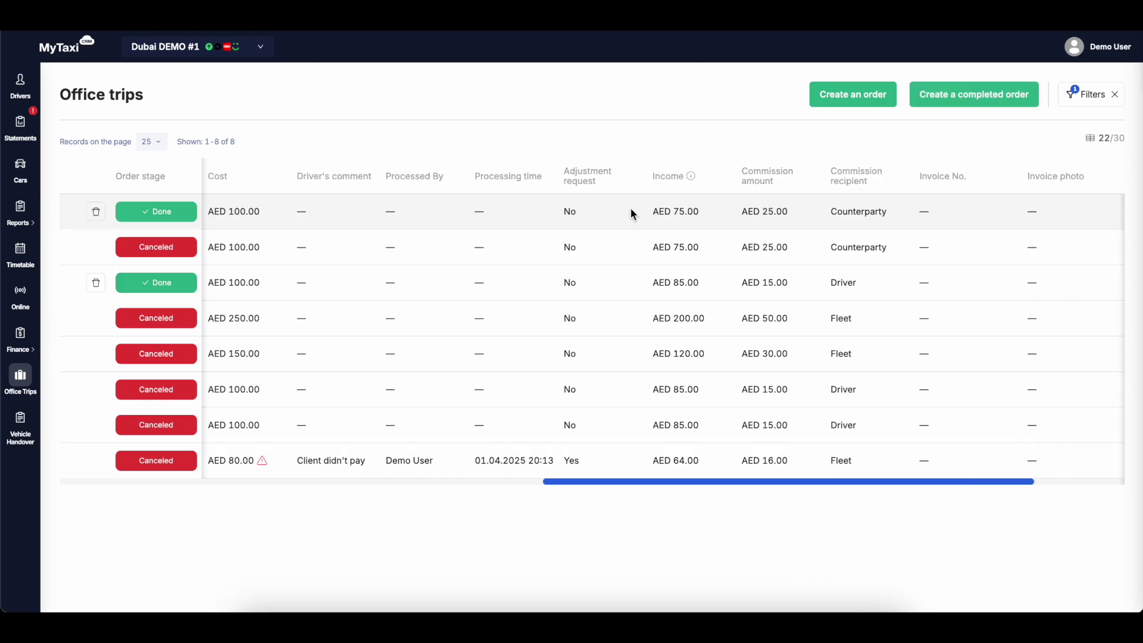
{"action": "left_click_drag", "start_coordinate": [830, 213], "coordinate": [896, 220]}
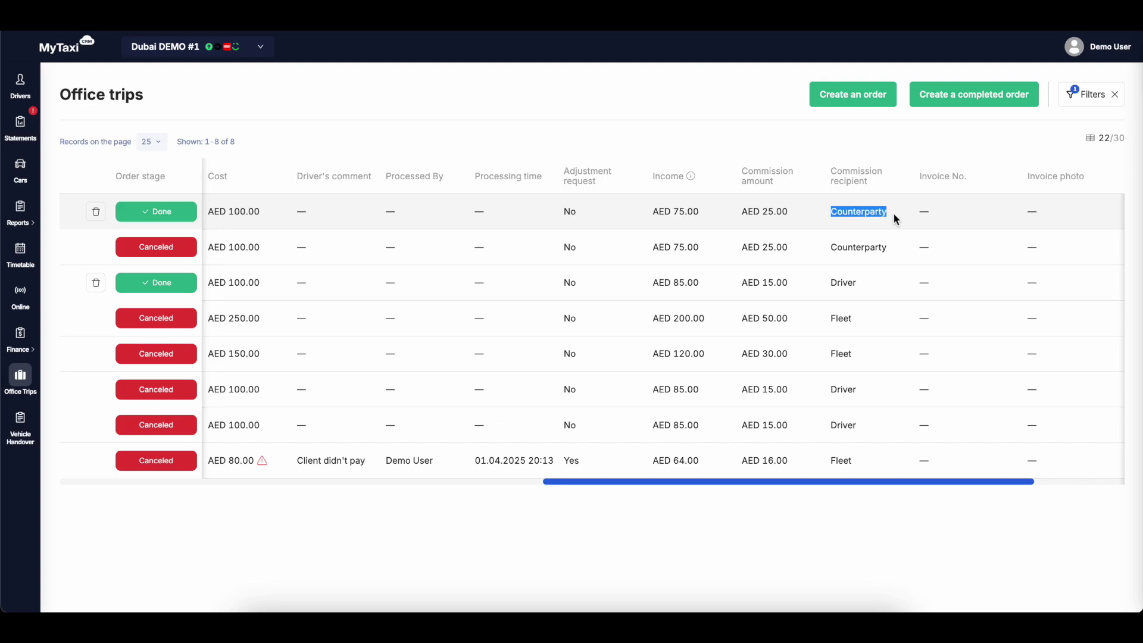
{"action": "left_click", "coordinate": [896, 219]}
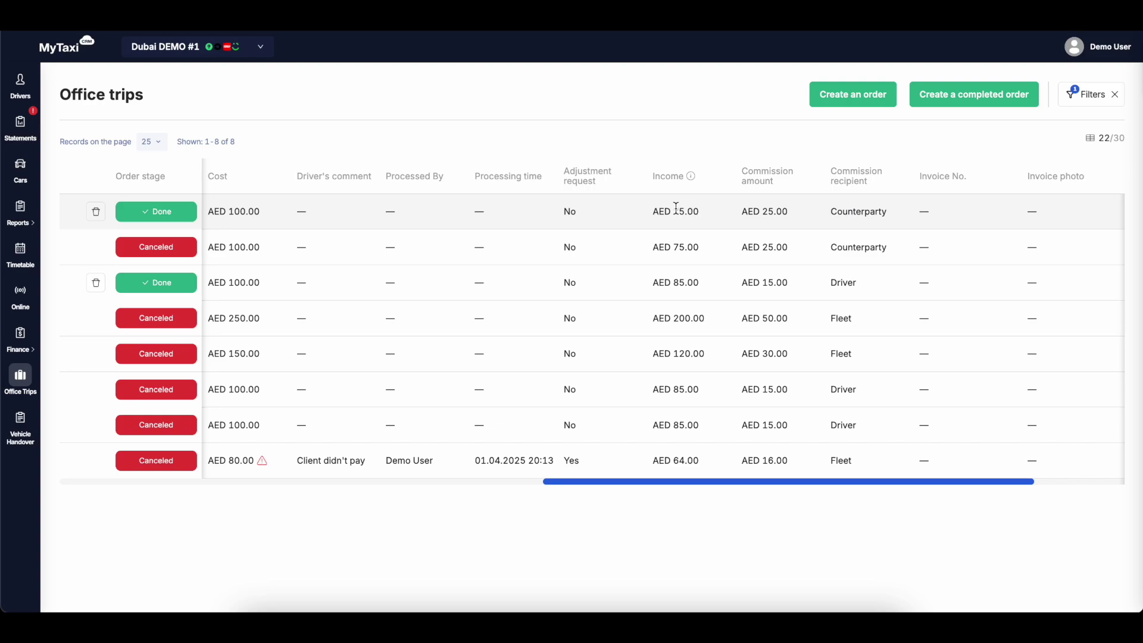
{"action": "left_click_drag", "start_coordinate": [673, 210], "coordinate": [686, 212]}
{"action": "left_click_drag", "start_coordinate": [762, 211], "coordinate": [777, 211]}
{"action": "left_click", "coordinate": [774, 211]}
Step: Open the driver's profile from the new corporate trip and show the weekly Revise records
{"action": "scroll", "coordinate": [719, 208], "scroll_direction": "left", "scroll_amount": 10}
{"action": "left_click", "coordinate": [357, 213]}
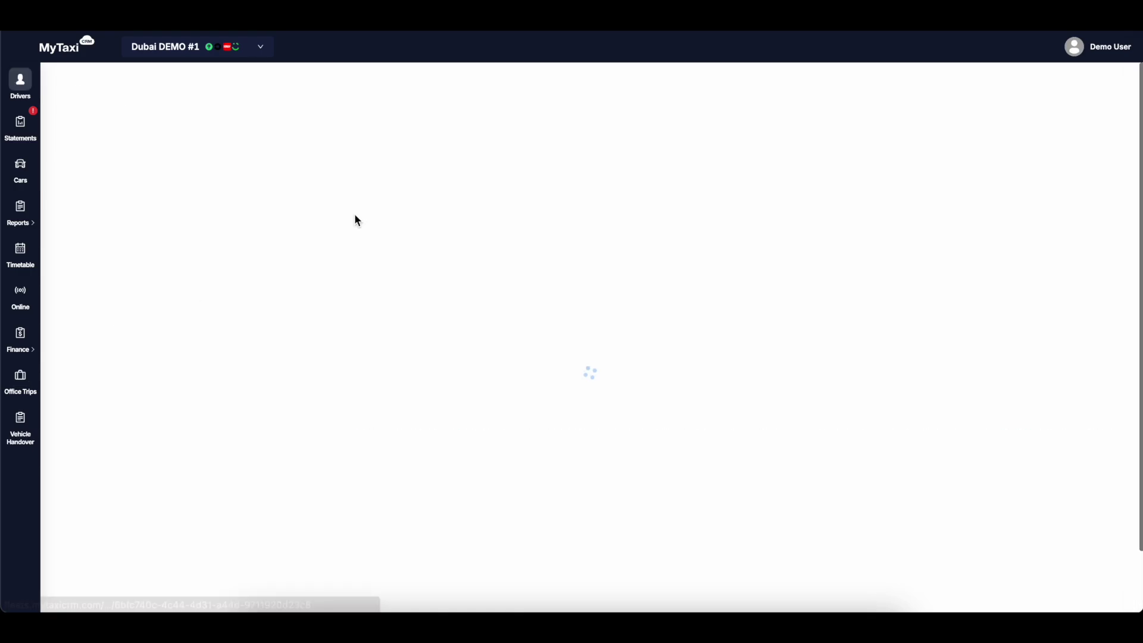
{"action": "scroll", "coordinate": [415, 253], "scroll_direction": "down", "scroll_amount": 7}
{"action": "left_click", "coordinate": [317, 441]}
{"action": "scroll", "coordinate": [442, 338], "scroll_direction": "down", "scroll_amount": 4}
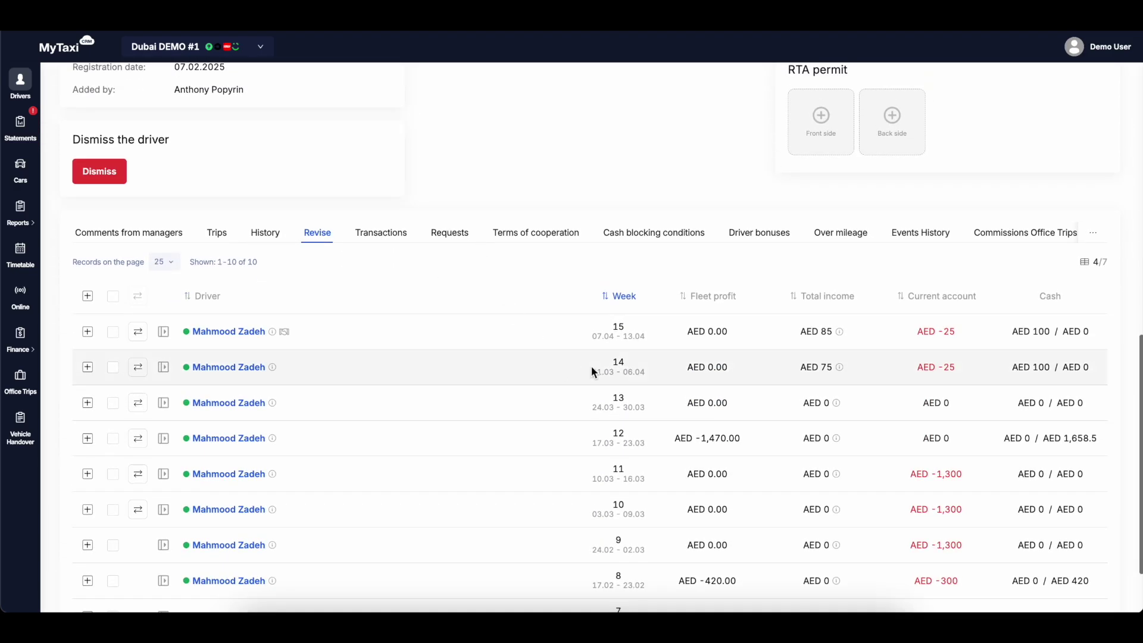
Step: Check the week 14 record's date range, total income and current account
{"action": "left_click_drag", "start_coordinate": [591, 370], "coordinate": [649, 377]}
{"action": "left_click_drag", "start_coordinate": [799, 367], "coordinate": [831, 367]}
{"action": "left_click_drag", "start_coordinate": [915, 367], "coordinate": [955, 365]}
Step: Expand the week 14 record and compare its cash amount with the total income
{"action": "left_click", "coordinate": [87, 368]}
{"action": "scroll", "coordinate": [676, 410], "scroll_direction": "down", "scroll_amount": 1}
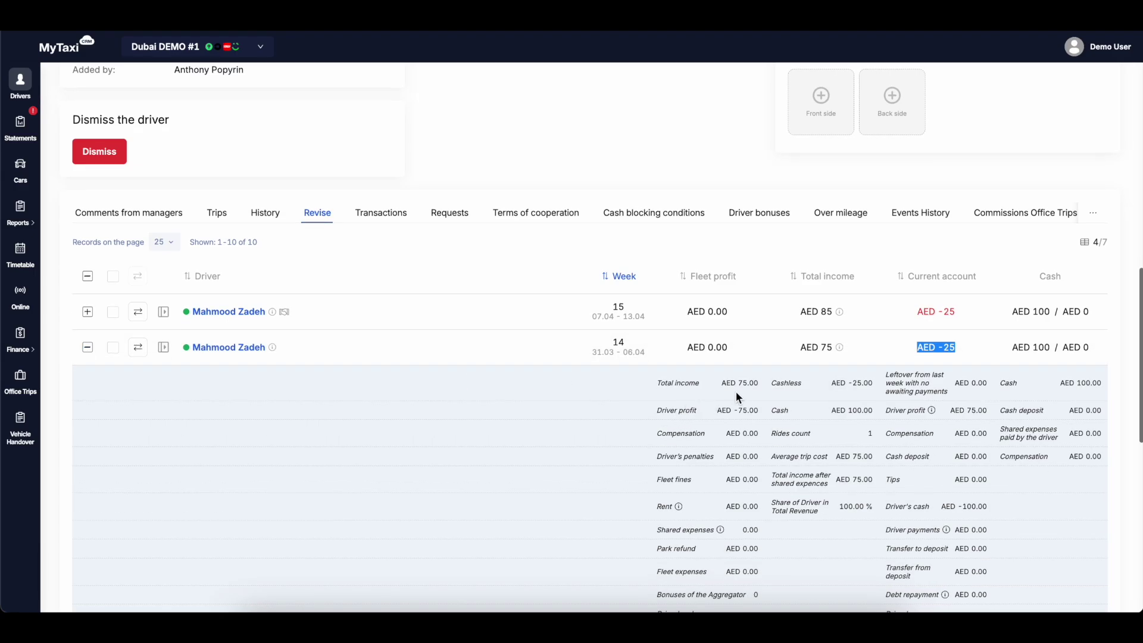
{"action": "scroll", "coordinate": [762, 391], "scroll_direction": "down", "scroll_amount": 1}
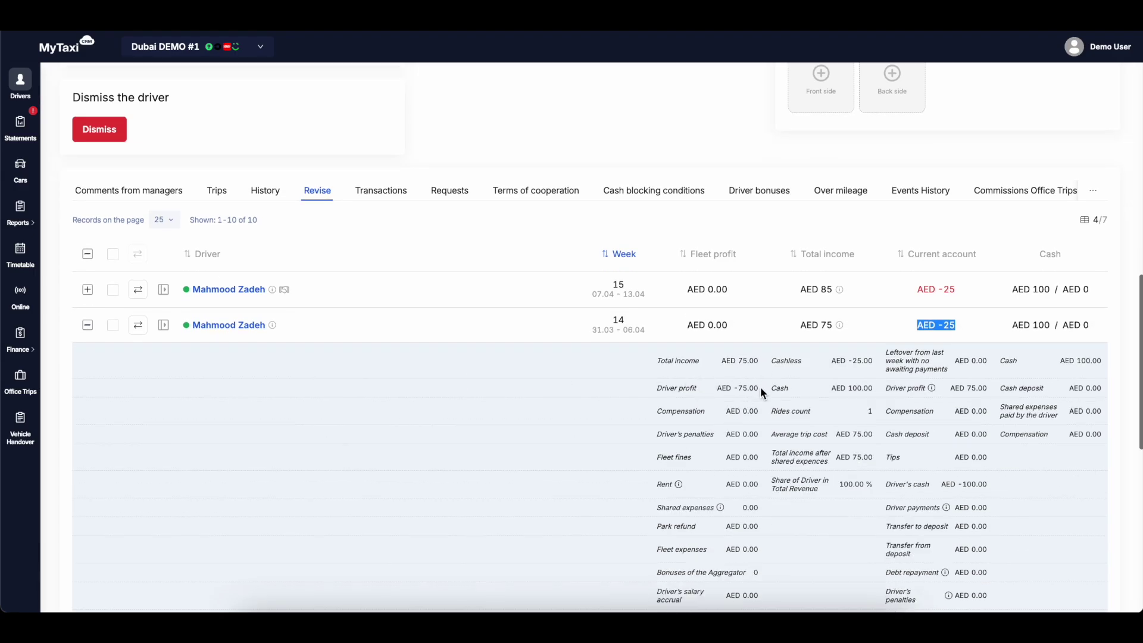
{"action": "left_click", "coordinate": [877, 412]}
{"action": "left_click", "coordinate": [832, 391]}
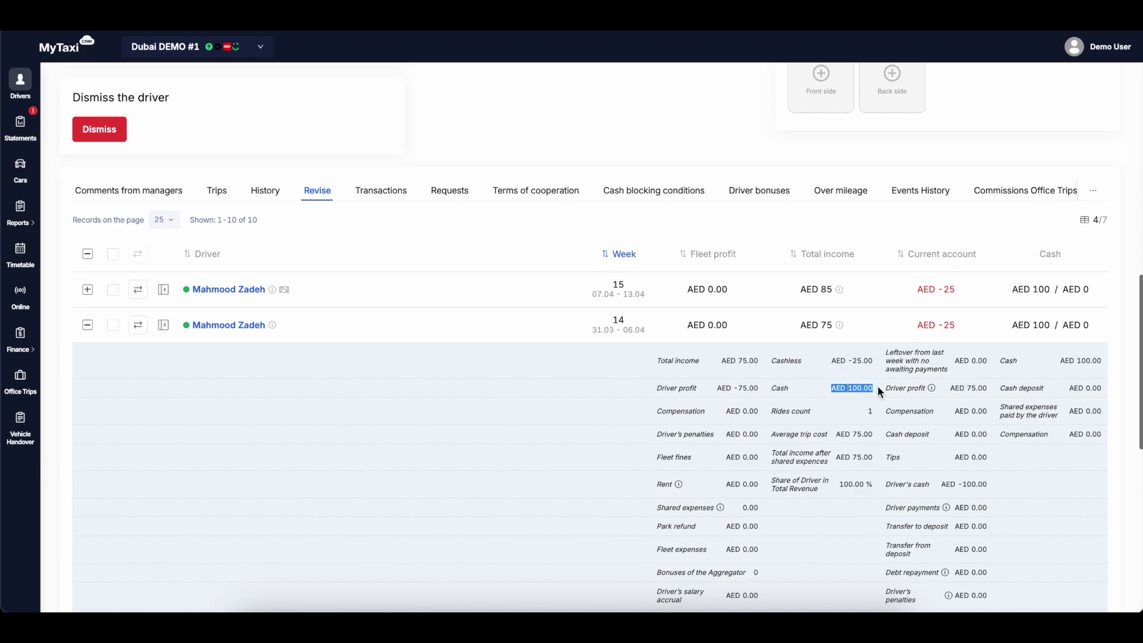
{"action": "scroll", "coordinate": [877, 385], "scroll_direction": "down", "scroll_amount": 1}
{"action": "left_click_drag", "start_coordinate": [800, 308], "coordinate": [829, 310]}
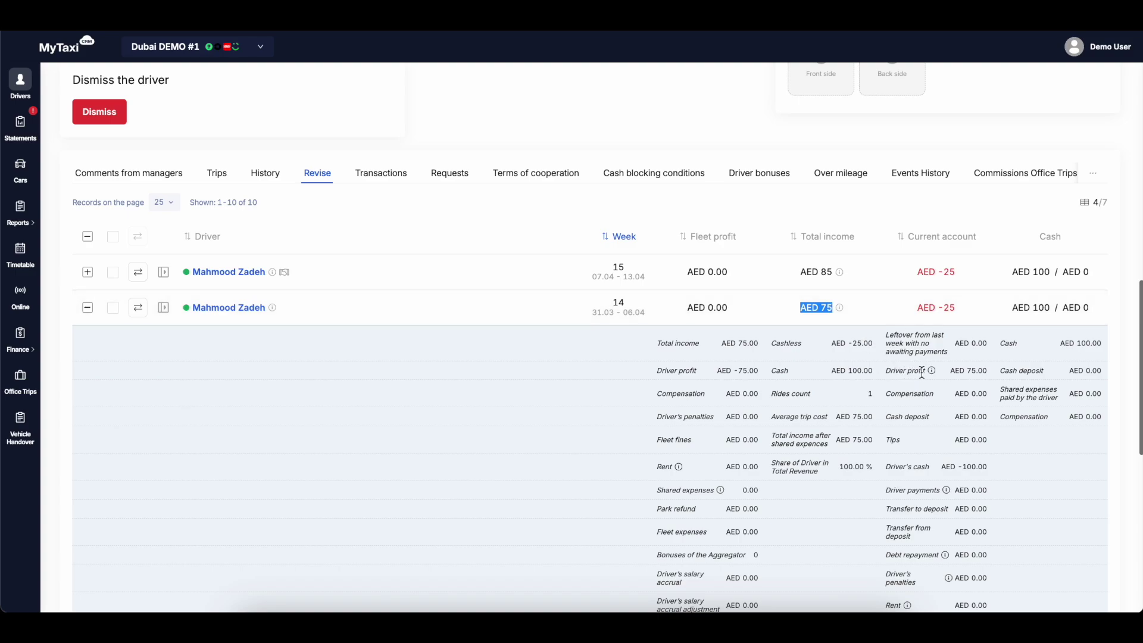
Step: Examine the rate details behind the week 14 driver profit and the driver's cash deduction
{"action": "mouse_move", "coordinate": [933, 373]}
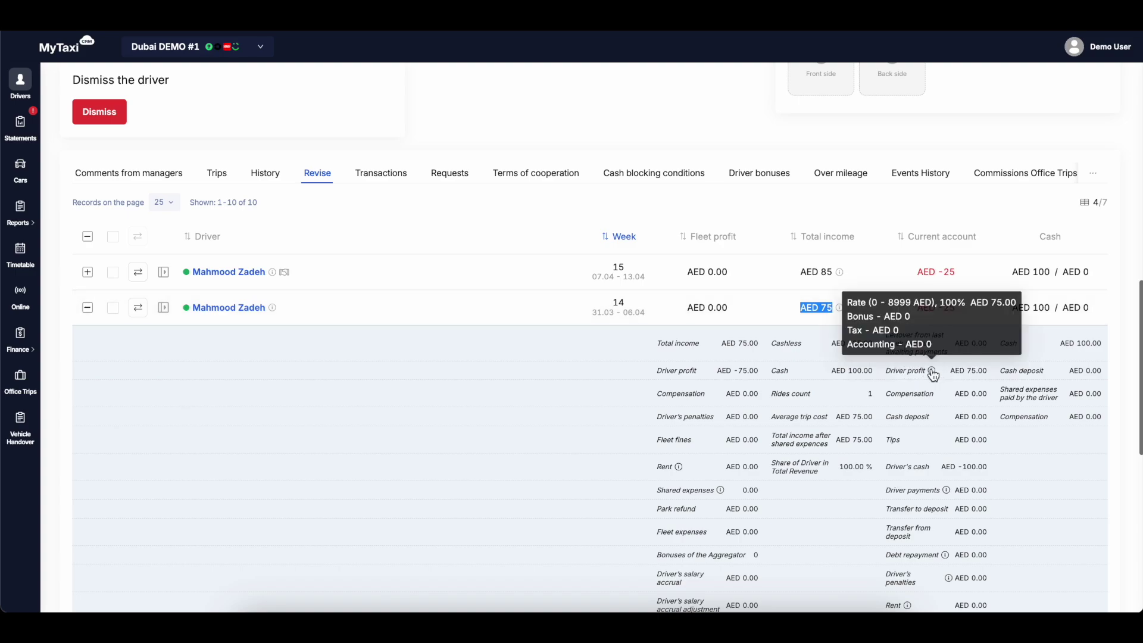
{"action": "left_click_drag", "start_coordinate": [942, 303], "coordinate": [1014, 303]}
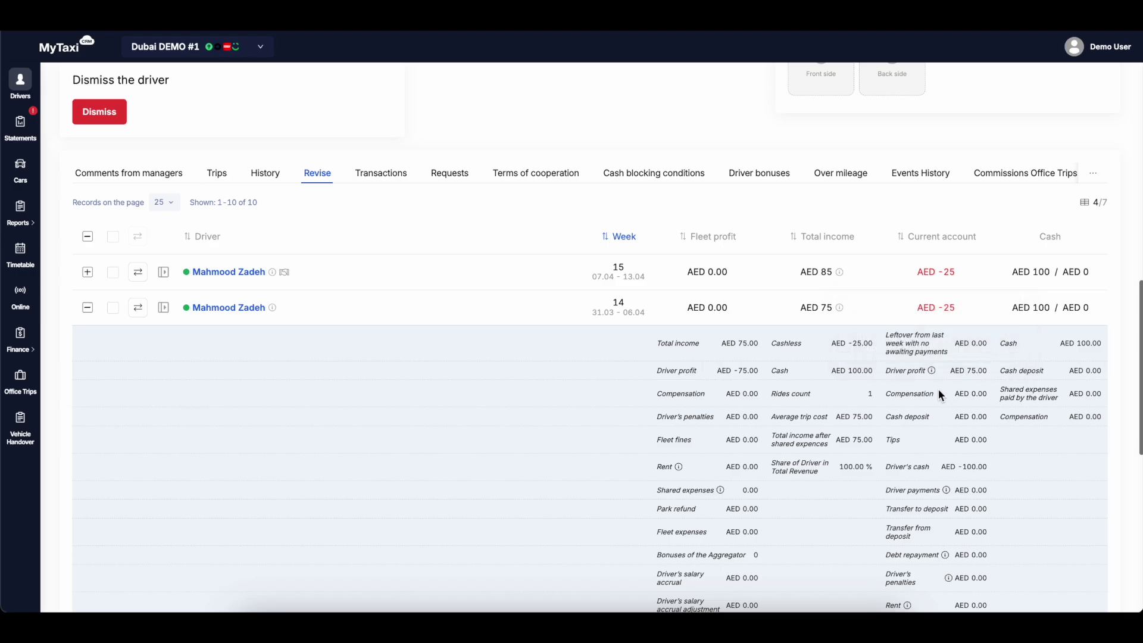
{"action": "scroll", "coordinate": [939, 390], "scroll_direction": "down", "scroll_amount": 1}
{"action": "left_click_drag", "start_coordinate": [884, 437], "coordinate": [991, 438]}
{"action": "left_click", "coordinate": [989, 432]}
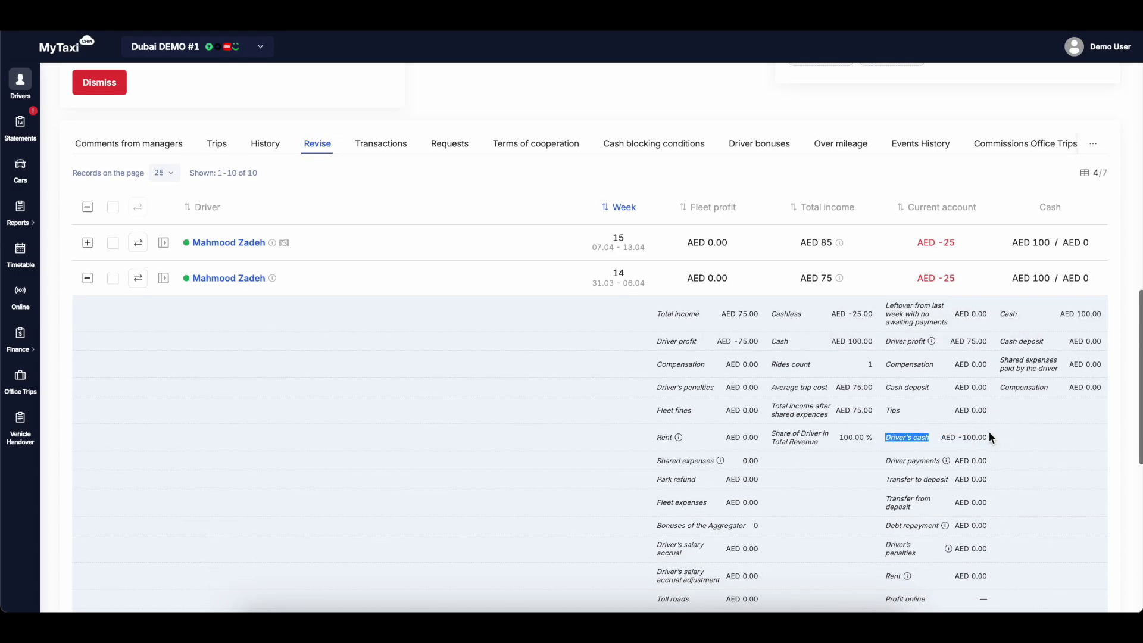
Step: Compare the driver's cash, driver profit and current account amounts in the week 14 record
{"action": "left_click_drag", "start_coordinate": [989, 438], "coordinate": [886, 438]}
{"action": "left_click_drag", "start_coordinate": [988, 341], "coordinate": [955, 342]}
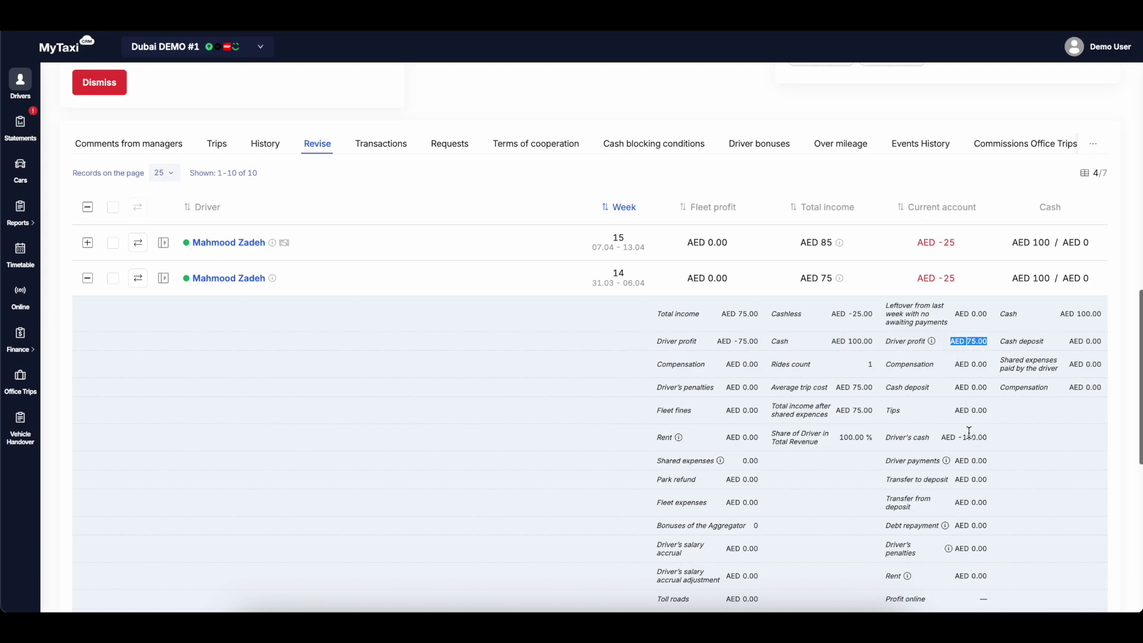
{"action": "left_click_drag", "start_coordinate": [956, 275], "coordinate": [941, 278]}
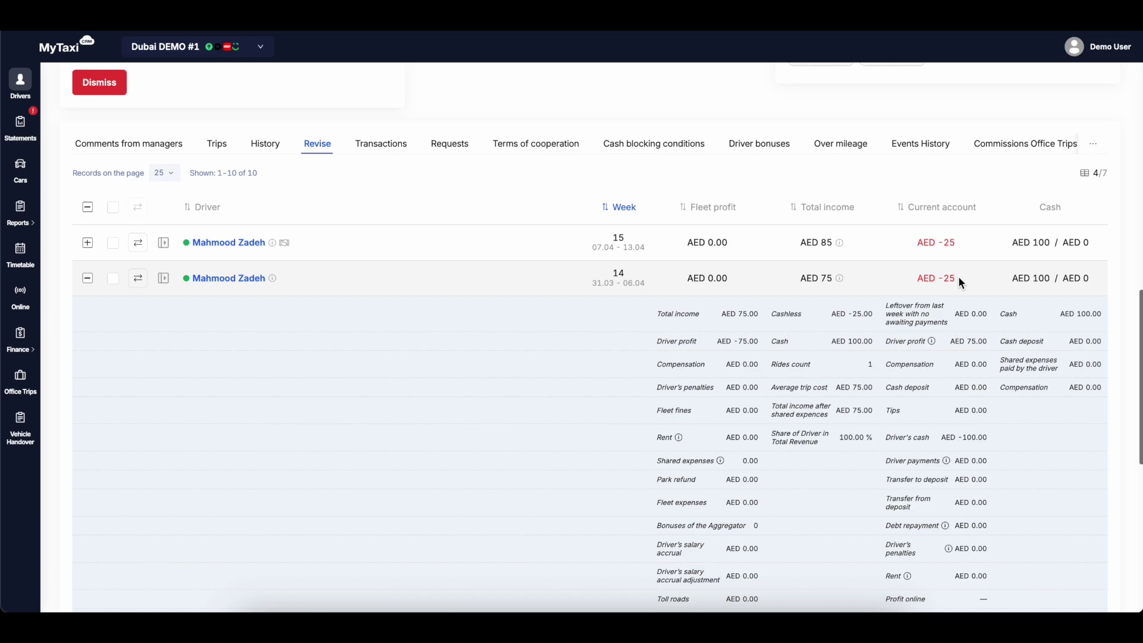
{"action": "double_click", "coordinate": [956, 277]}
{"action": "left_click", "coordinate": [590, 254]}
Step: Switch the fleet selection to All fleets and open the Contractors directory
{"action": "scroll", "coordinate": [527, 276], "scroll_direction": "up", "scroll_amount": 3}
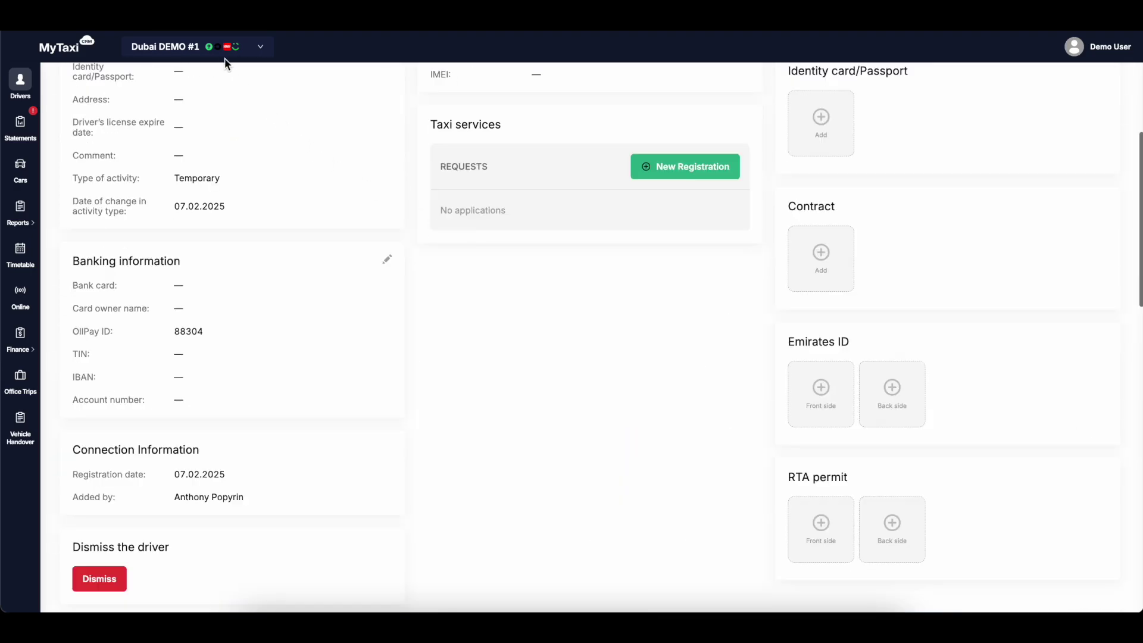
{"action": "left_click", "coordinate": [225, 55]}
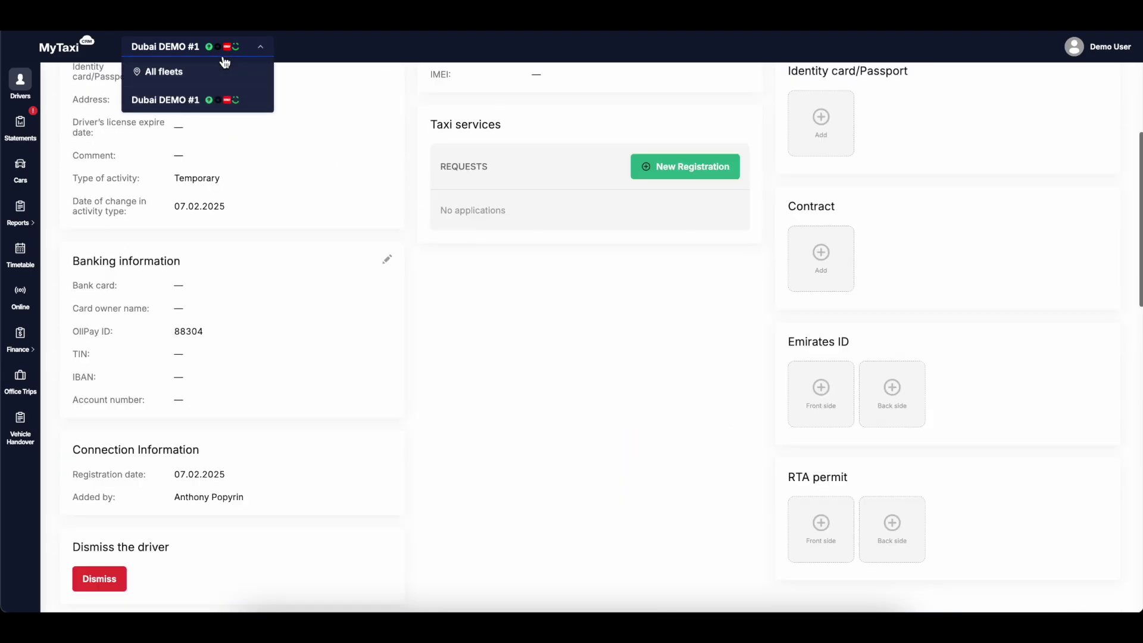
{"action": "left_click", "coordinate": [163, 72]}
{"action": "mouse_move", "coordinate": [21, 257]}
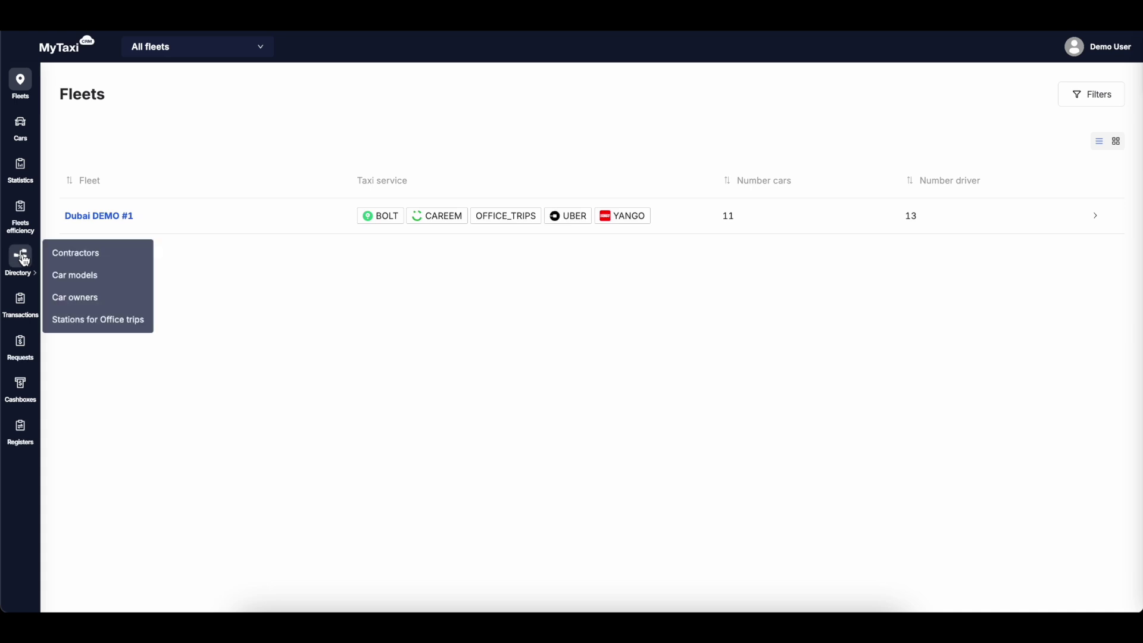
{"action": "left_click", "coordinate": [88, 258]}
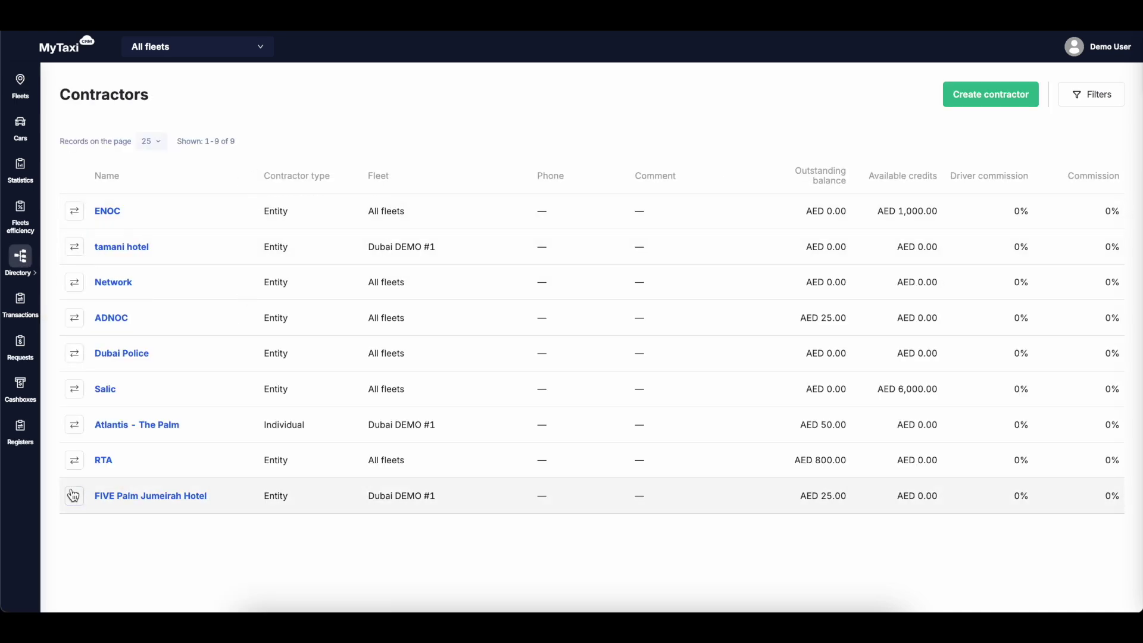
Step: Check the outstanding balance of the FIVE Palm Jumeirah Hotel contractor
{"action": "left_click_drag", "start_coordinate": [62, 497], "coordinate": [225, 499]}
{"action": "left_click", "coordinate": [275, 495]}
{"action": "left_click_drag", "start_coordinate": [850, 499], "coordinate": [796, 497]}
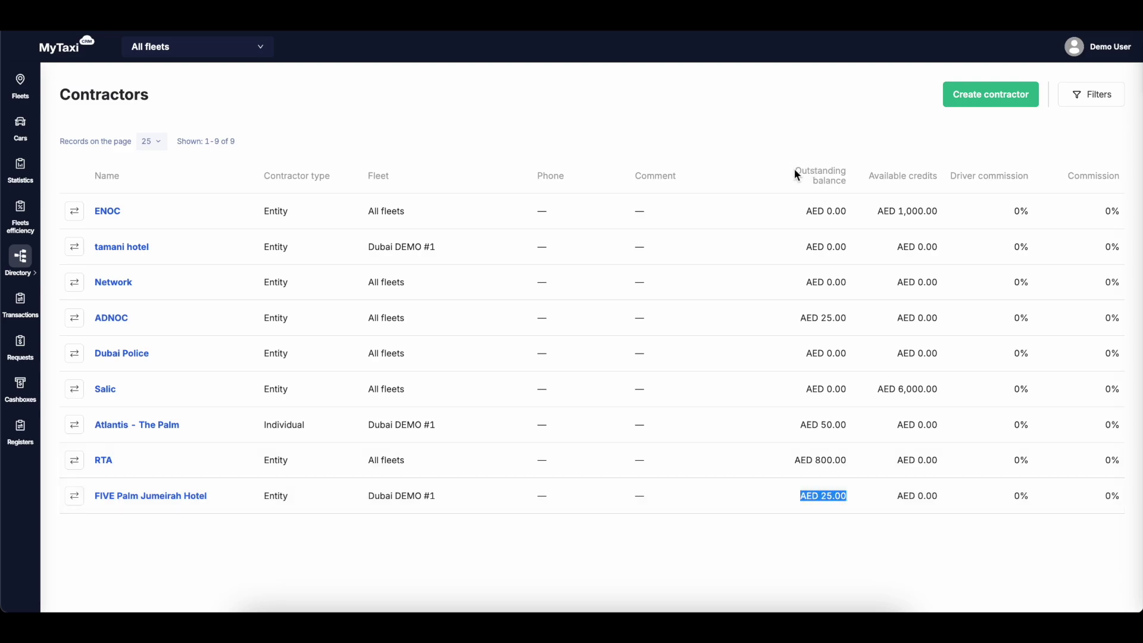
{"action": "left_click_drag", "start_coordinate": [795, 170], "coordinate": [847, 181]}
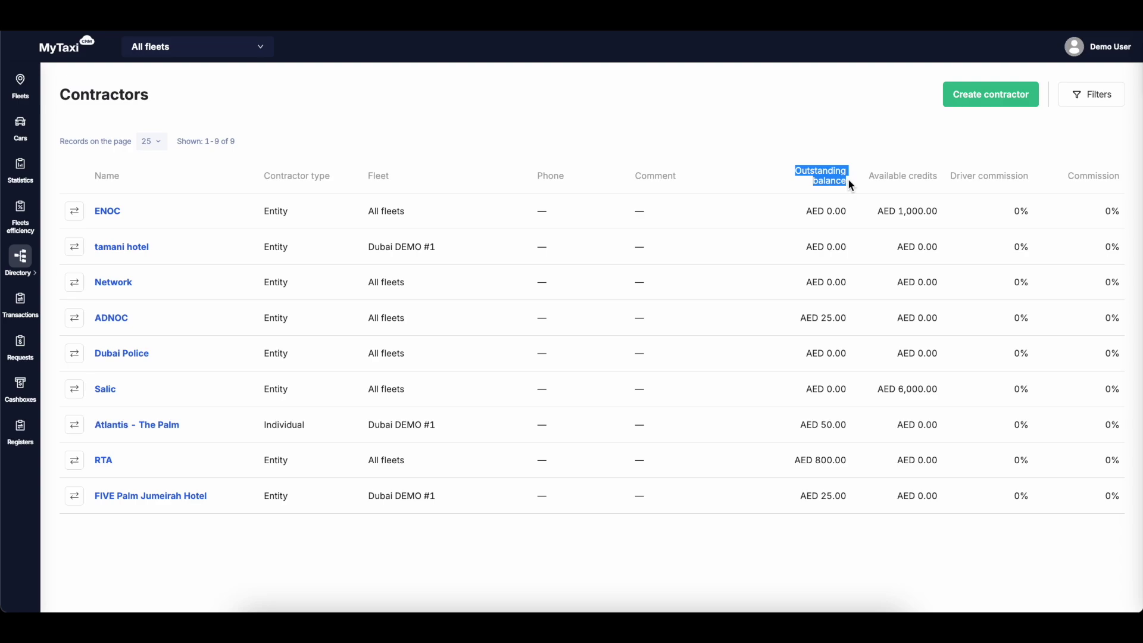
{"action": "left_click_drag", "start_coordinate": [801, 496], "coordinate": [845, 496]}
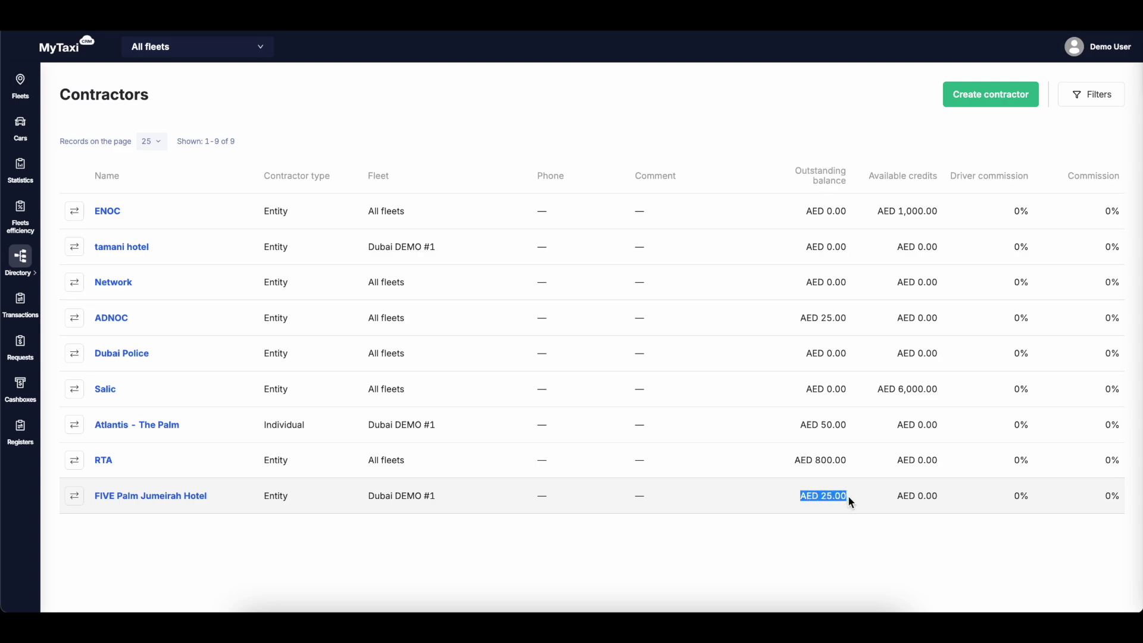
{"action": "left_click", "coordinate": [763, 499]}
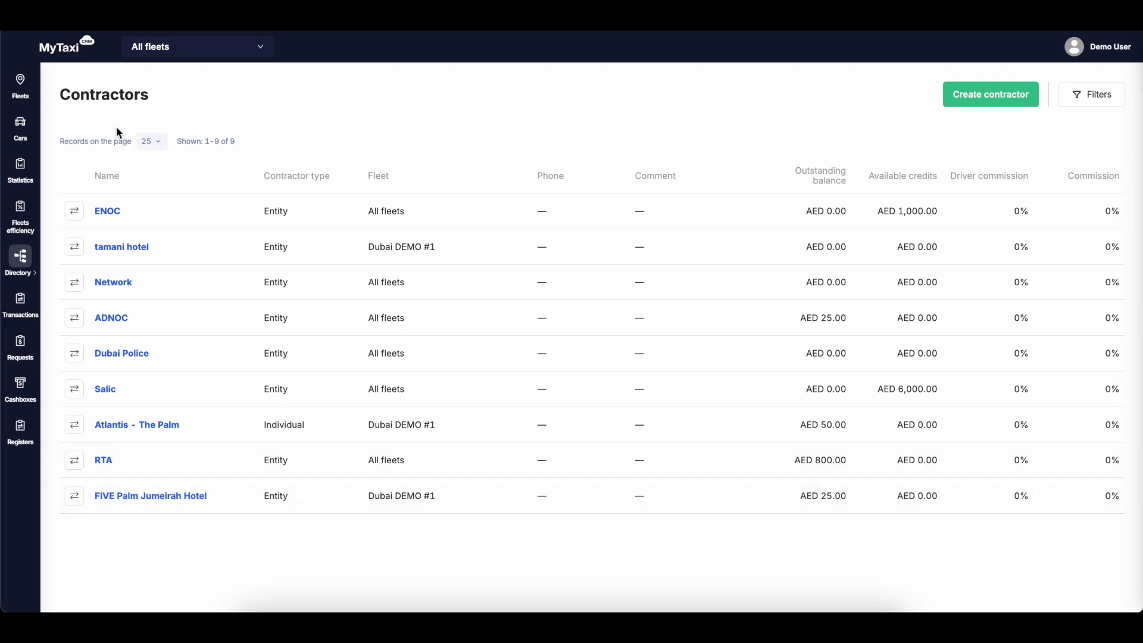
Step: Return to the Dubai DEMO #1 fleet and look over its office trips list
{"action": "left_click", "coordinate": [20, 82]}
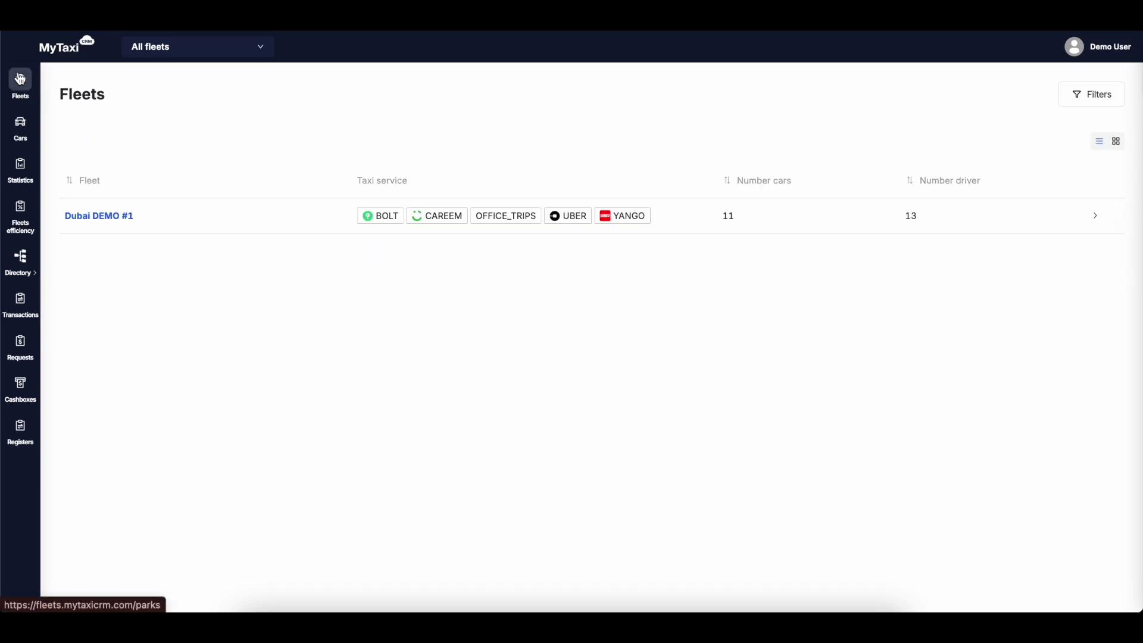
{"action": "left_click", "coordinate": [106, 216]}
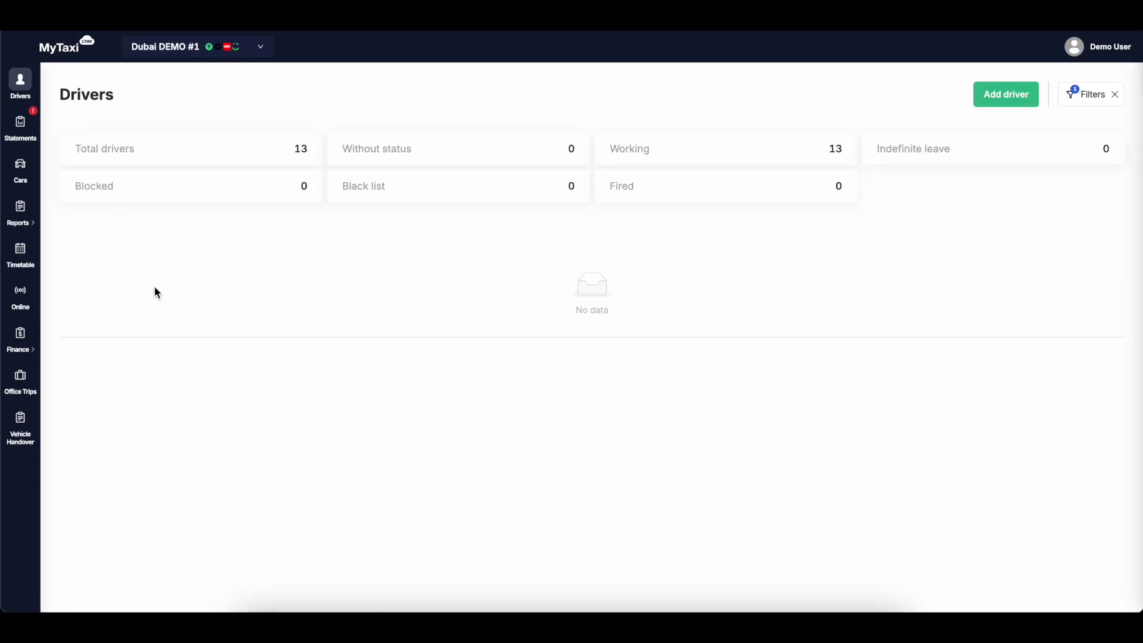
{"action": "left_click", "coordinate": [20, 378]}
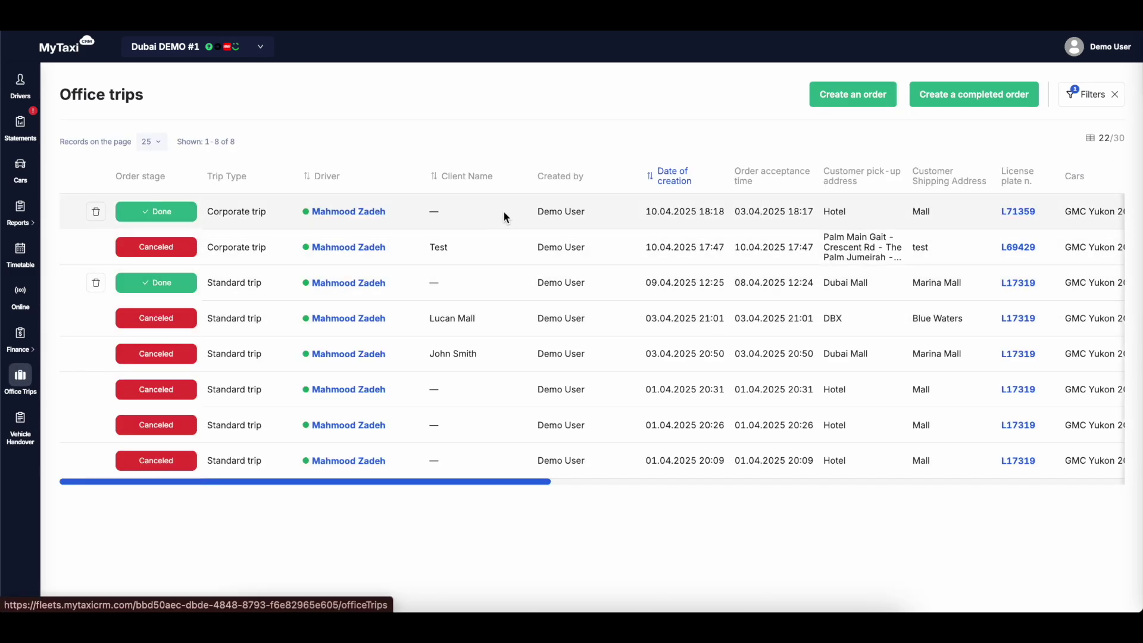
{"action": "scroll", "coordinate": [503, 216], "scroll_direction": "right", "scroll_amount": 5}
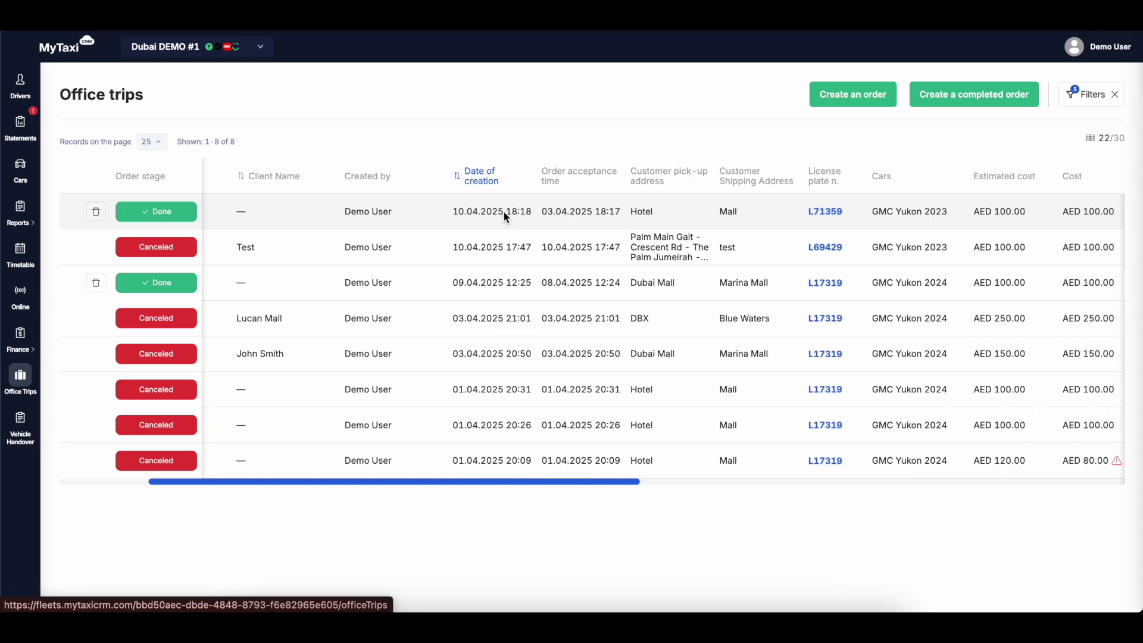
{"action": "scroll", "coordinate": [503, 215], "scroll_direction": "left", "scroll_amount": 5}
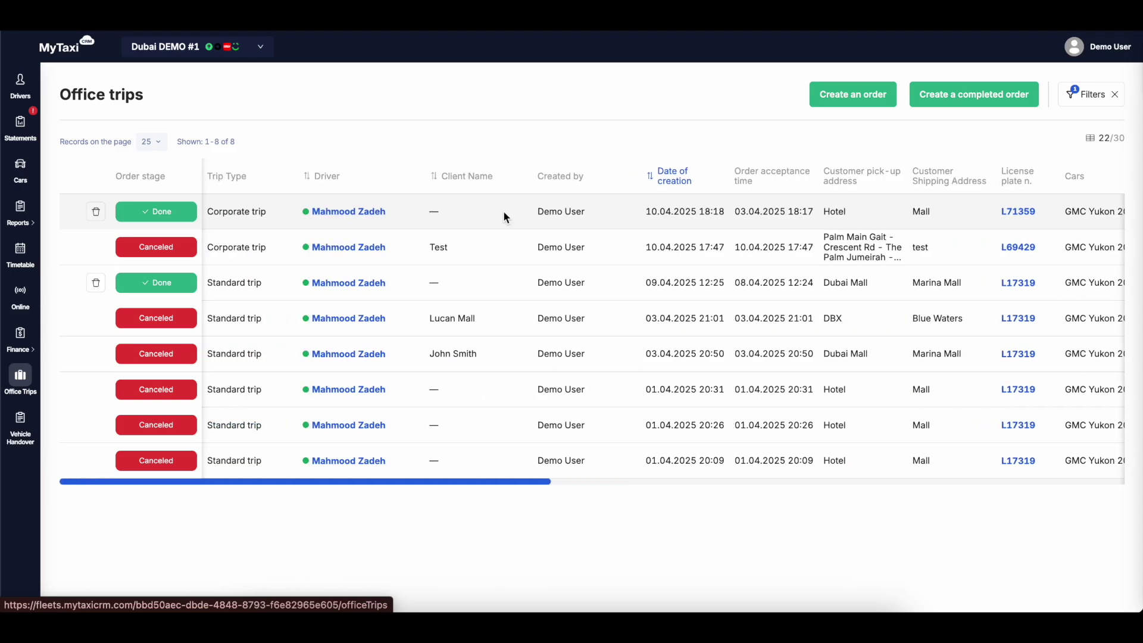
Step: Open the driver's profile from the newest corporate trip and check the week 13 current account in the Revise records
{"action": "left_click", "coordinate": [363, 211]}
{"action": "scroll", "coordinate": [372, 302], "scroll_direction": "down", "scroll_amount": 3}
{"action": "scroll", "coordinate": [372, 335], "scroll_direction": "down", "scroll_amount": 2}
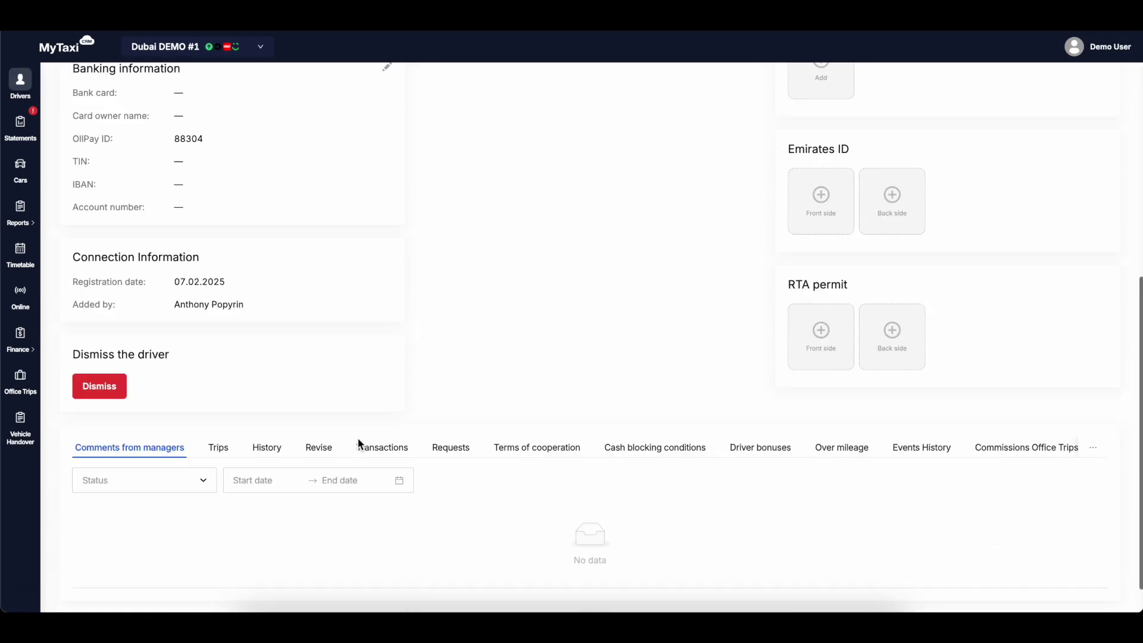
{"action": "left_click", "coordinate": [320, 444]}
{"action": "scroll", "coordinate": [396, 382], "scroll_direction": "down", "scroll_amount": 2}
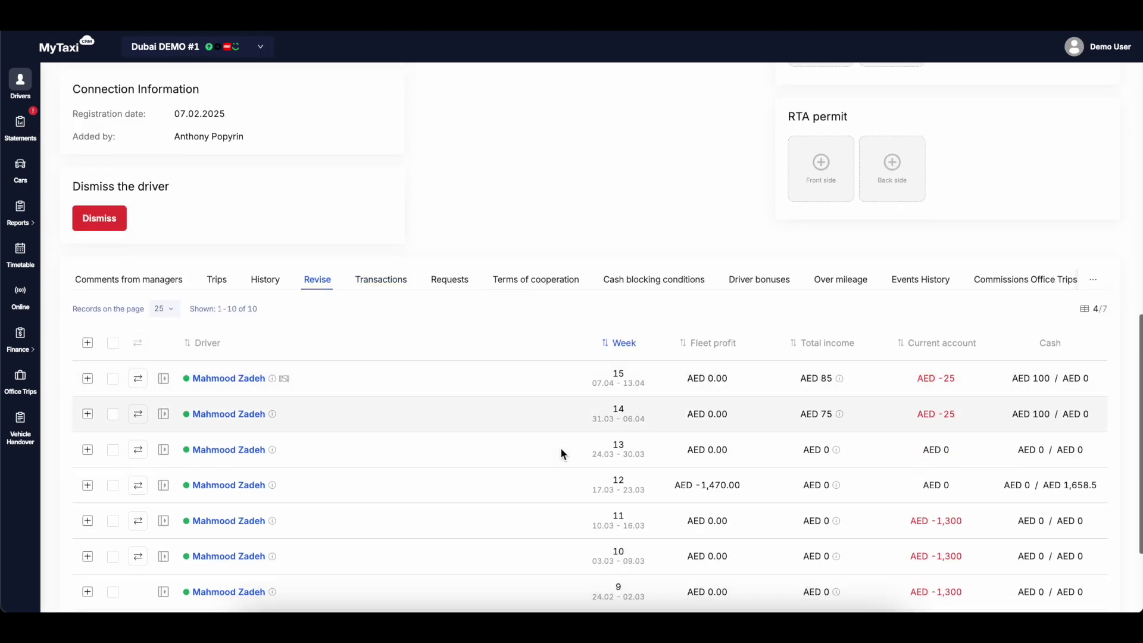
{"action": "left_click_drag", "start_coordinate": [951, 455], "coordinate": [924, 447]}
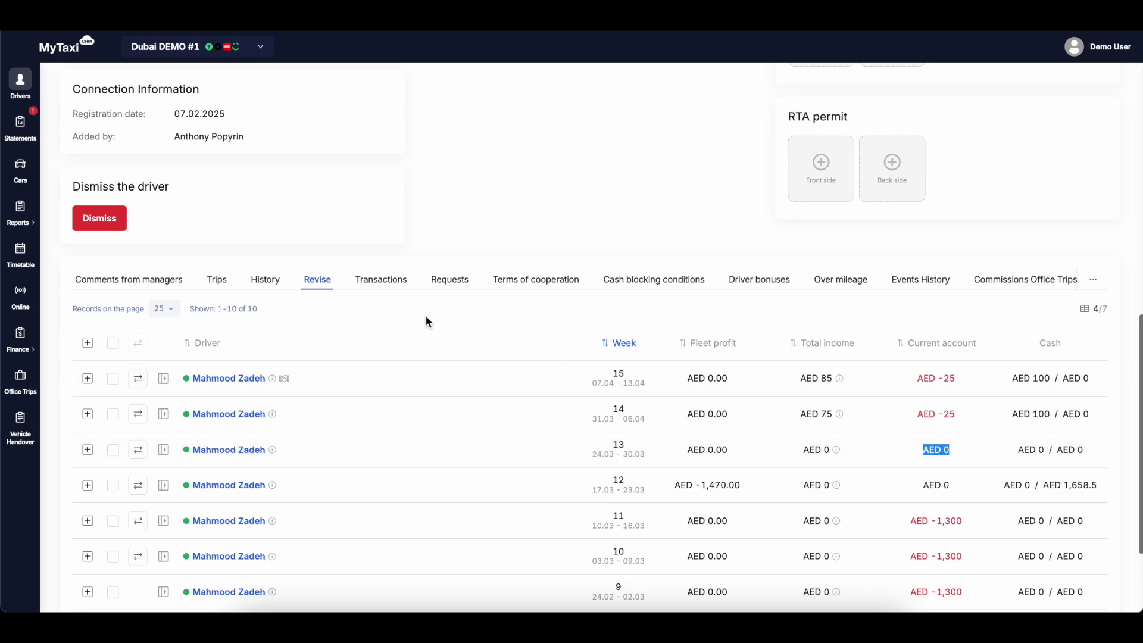
Step: Start a new completed order in Office Trips as a corporate trip for contractor FIVE Palm Jumeirah Hotel
{"action": "left_click", "coordinate": [24, 381]}
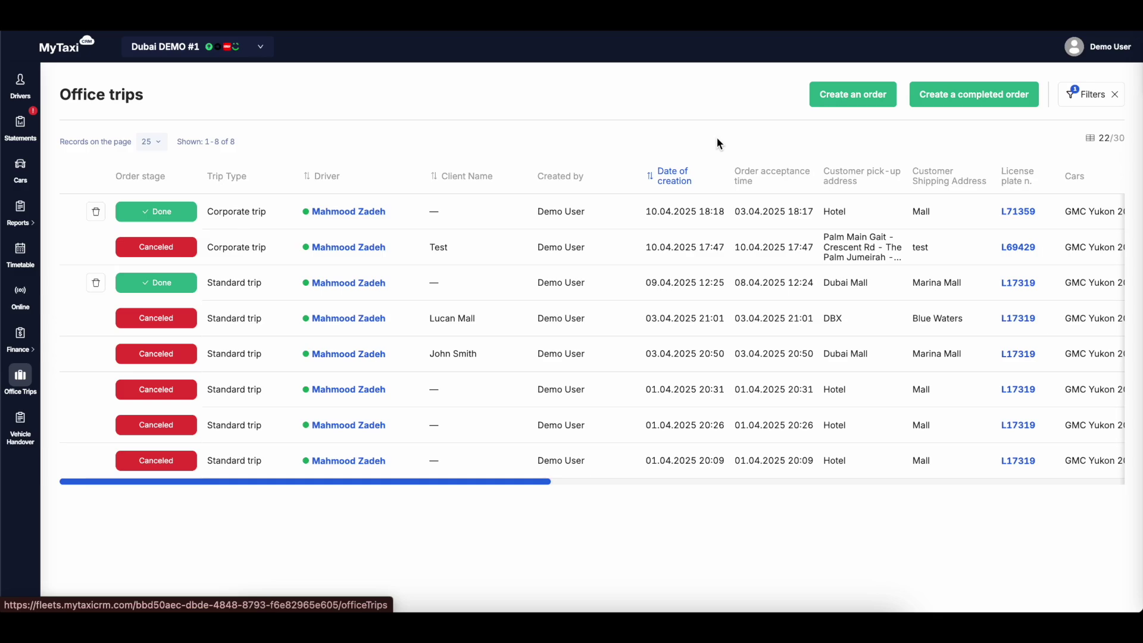
{"action": "left_click", "coordinate": [971, 98]}
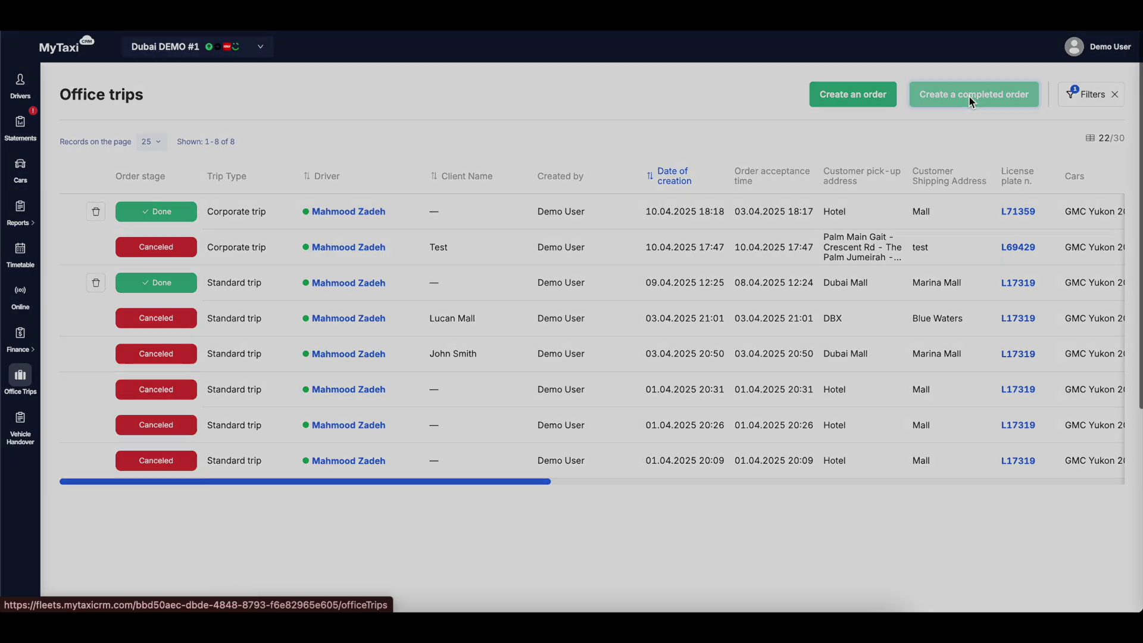
{"action": "left_click", "coordinate": [608, 173]}
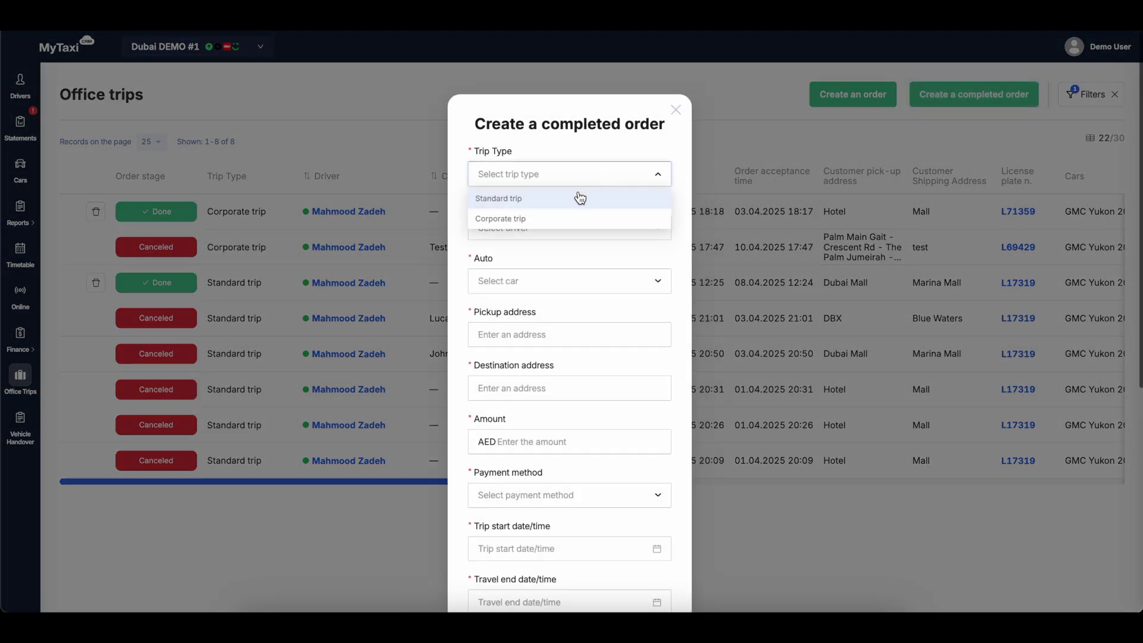
{"action": "left_click", "coordinate": [538, 220]}
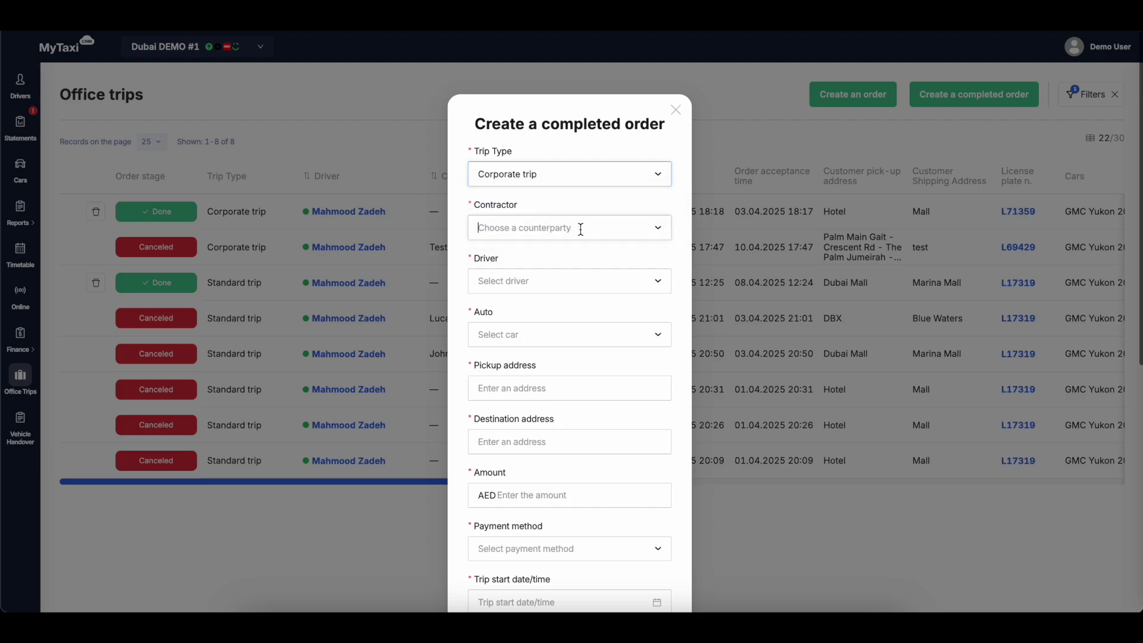
{"action": "left_click", "coordinate": [579, 228]}
{"action": "type", "text": "hol"}
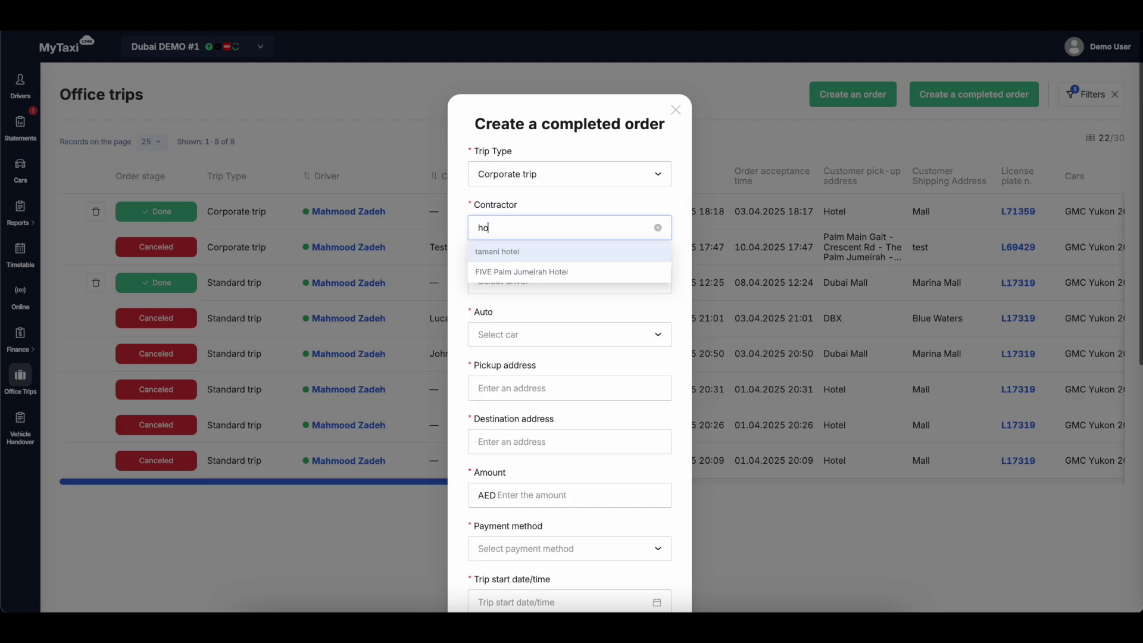
{"action": "left_click", "coordinate": [589, 269]}
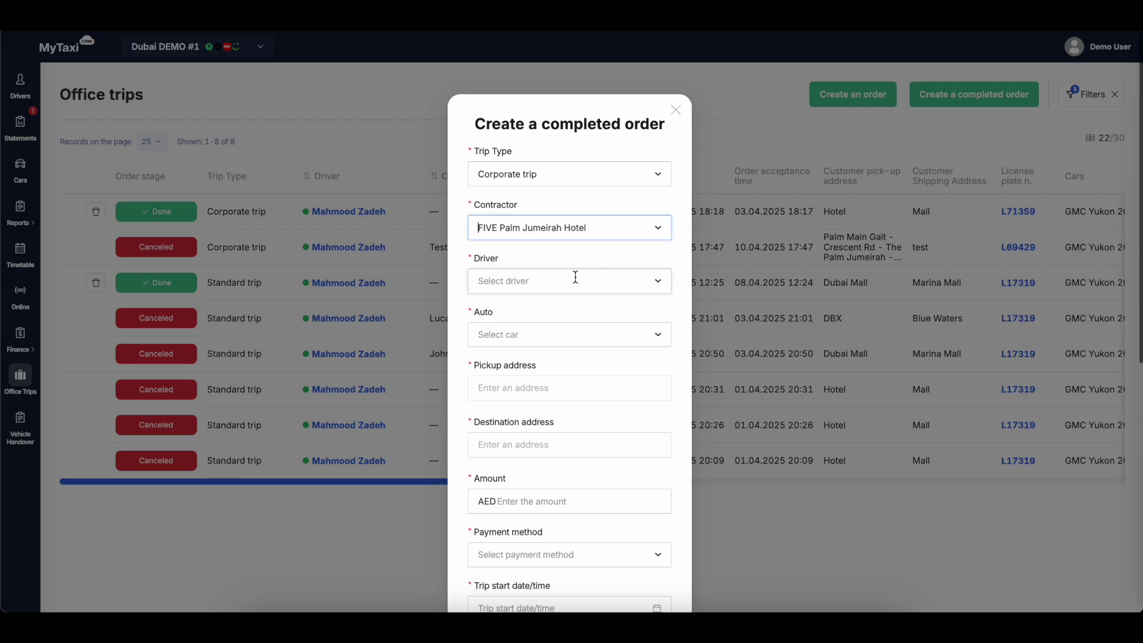
Step: Assign the same driver as in the previous corporate trip and car L71359 to the completed order
{"action": "left_click", "coordinate": [575, 278]}
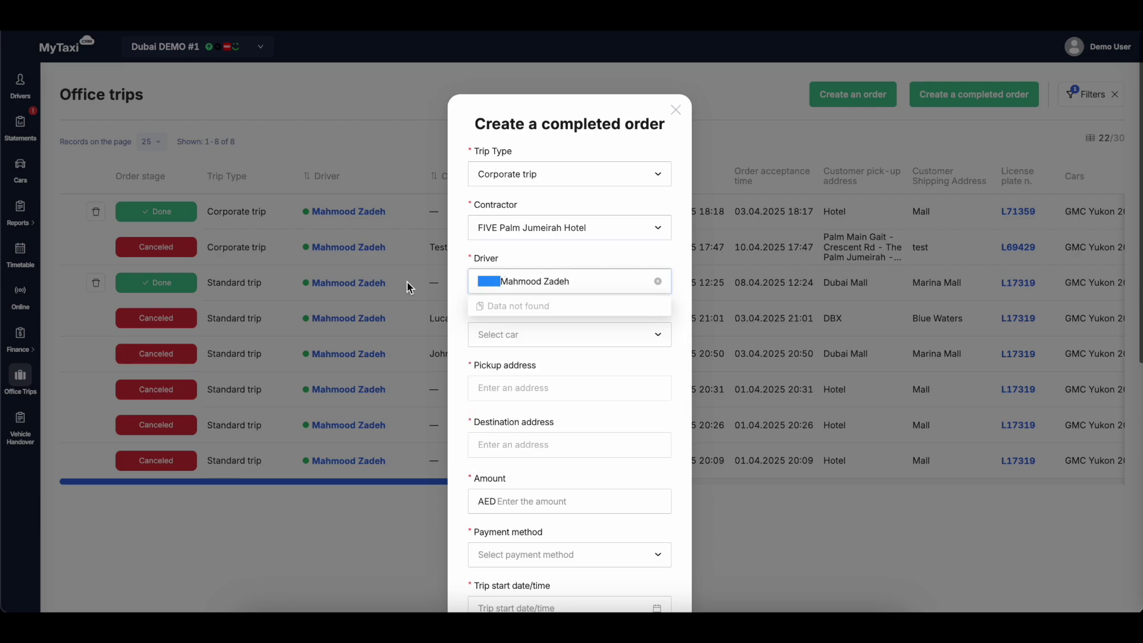
{"action": "left_click", "coordinate": [516, 305]}
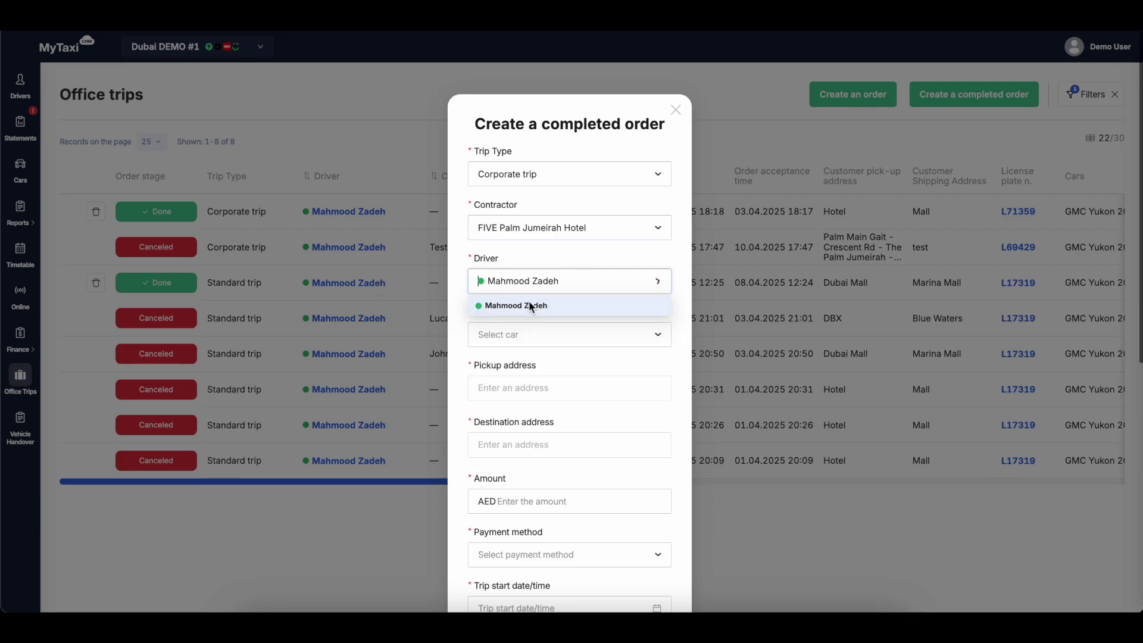
{"action": "left_click", "coordinate": [544, 332]}
{"action": "type", "text": "1"}
{"action": "left_click", "coordinate": [548, 359]}
Step: Enter Hotel as the pickup address and Mall as the destination address
{"action": "scroll", "coordinate": [555, 360], "scroll_direction": "down", "scroll_amount": 1}
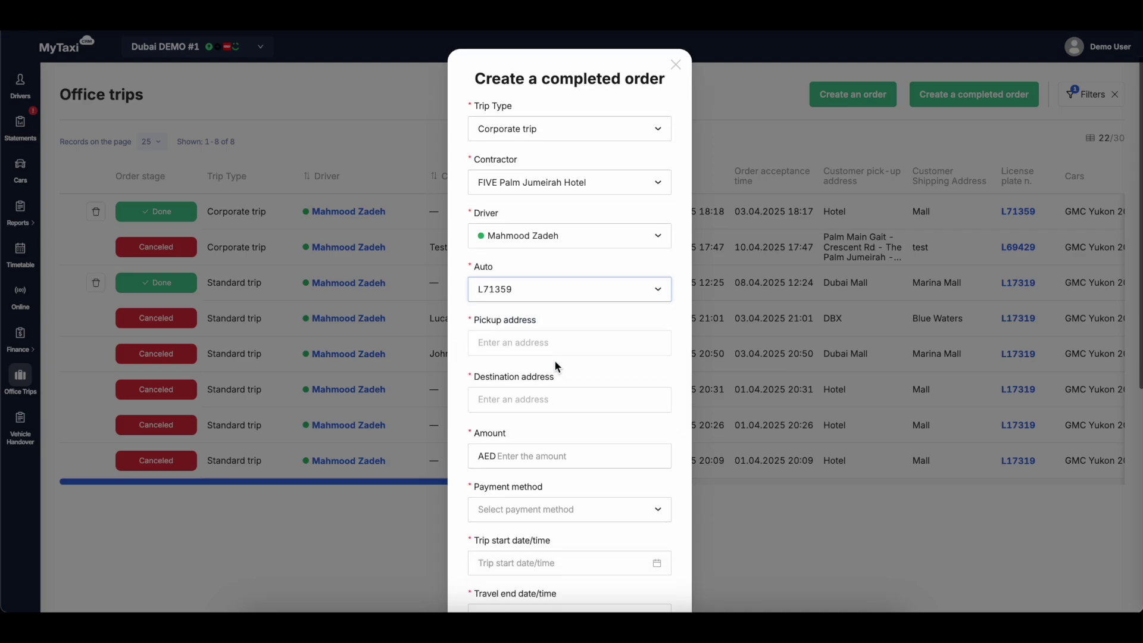
{"action": "left_click", "coordinate": [566, 316]}
{"action": "type", "text": "Hotal"}
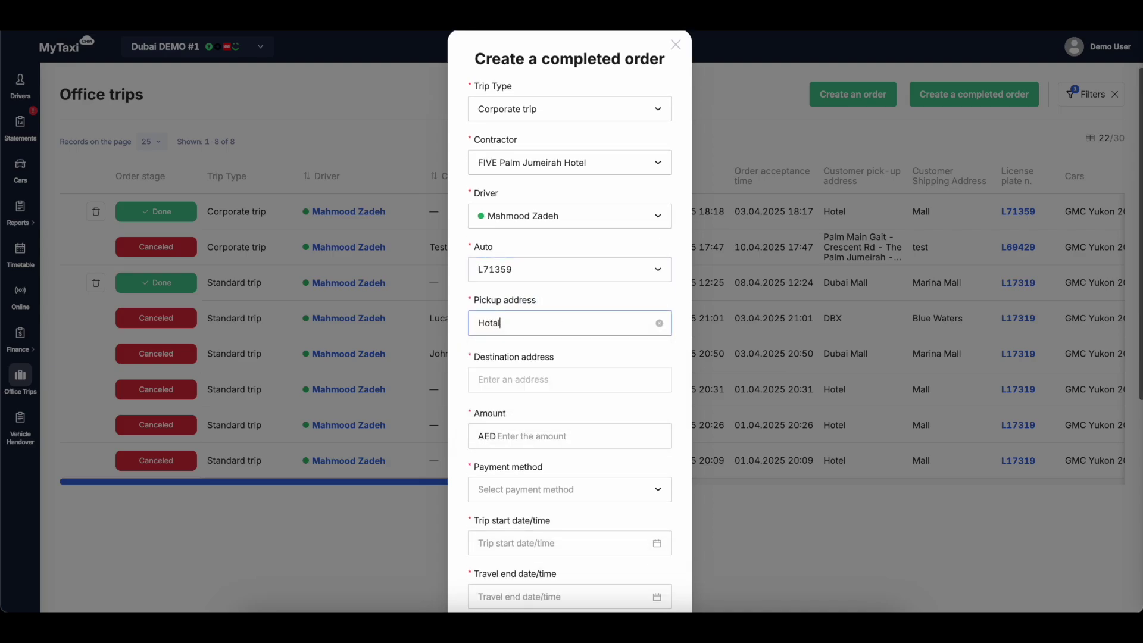
{"action": "key", "text": "BackSpace"}
{"action": "key", "text": "BackSpace"}
{"action": "type", "text": "el"}
{"action": "key", "text": "Tab"}
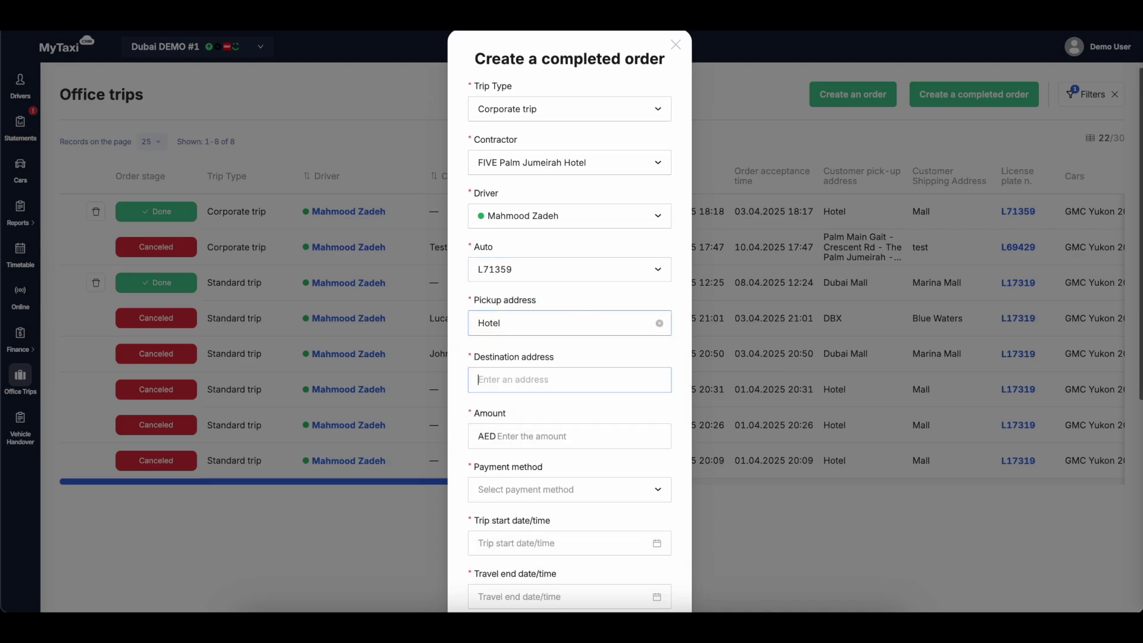
{"action": "type", "text": "Mall"}
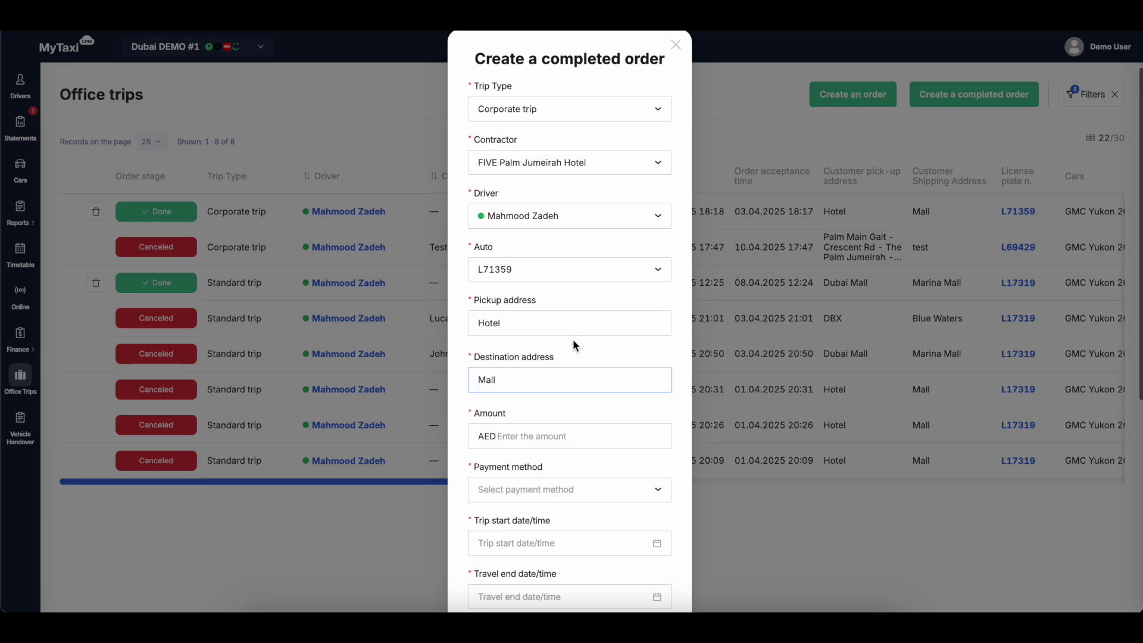
Step: Set the order amount to AED 100 and the payment method to Contractor
{"action": "scroll", "coordinate": [573, 338], "scroll_direction": "down", "scroll_amount": 1}
{"action": "left_click", "coordinate": [575, 351]}
{"action": "type", "text": "100"}
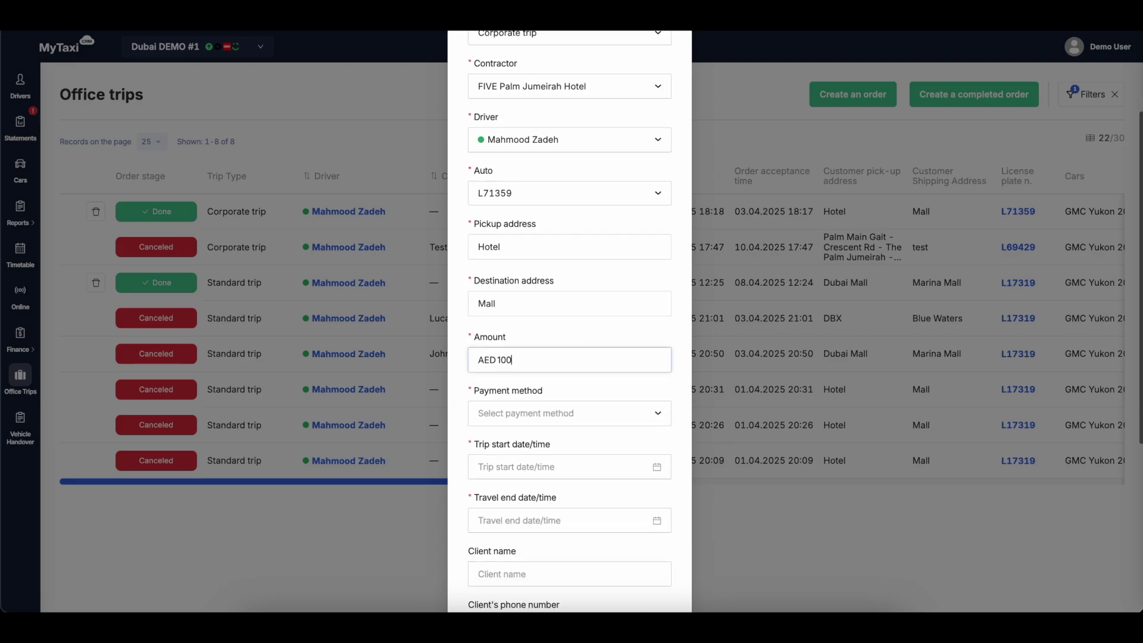
{"action": "scroll", "coordinate": [594, 334], "scroll_direction": "down", "scroll_amount": 2}
{"action": "left_click", "coordinate": [592, 310]}
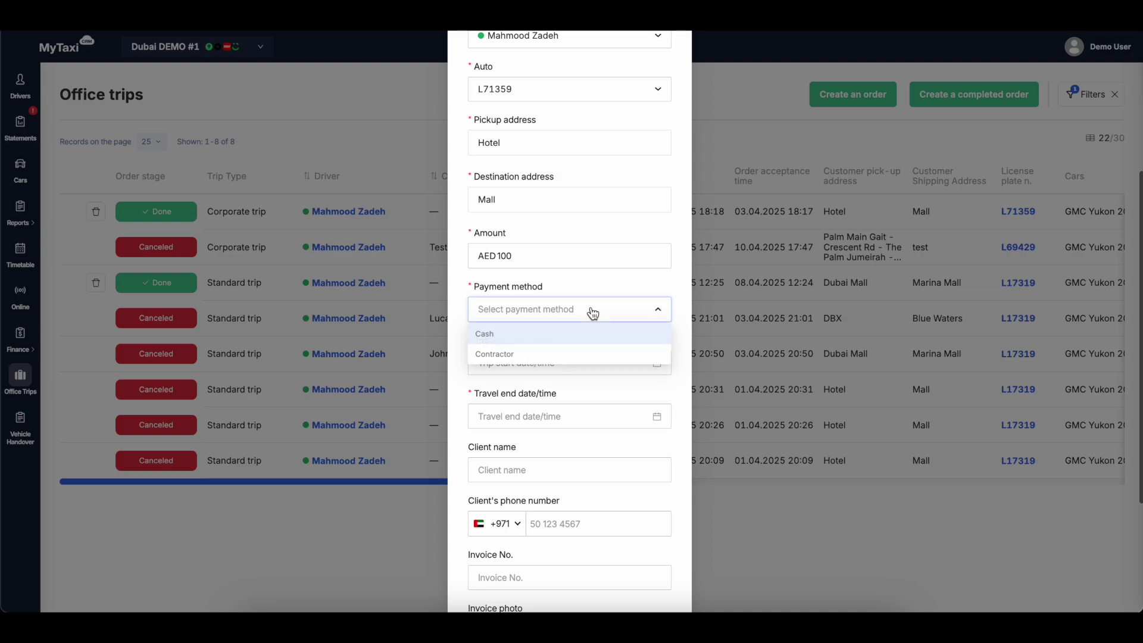
{"action": "left_click", "coordinate": [551, 354]}
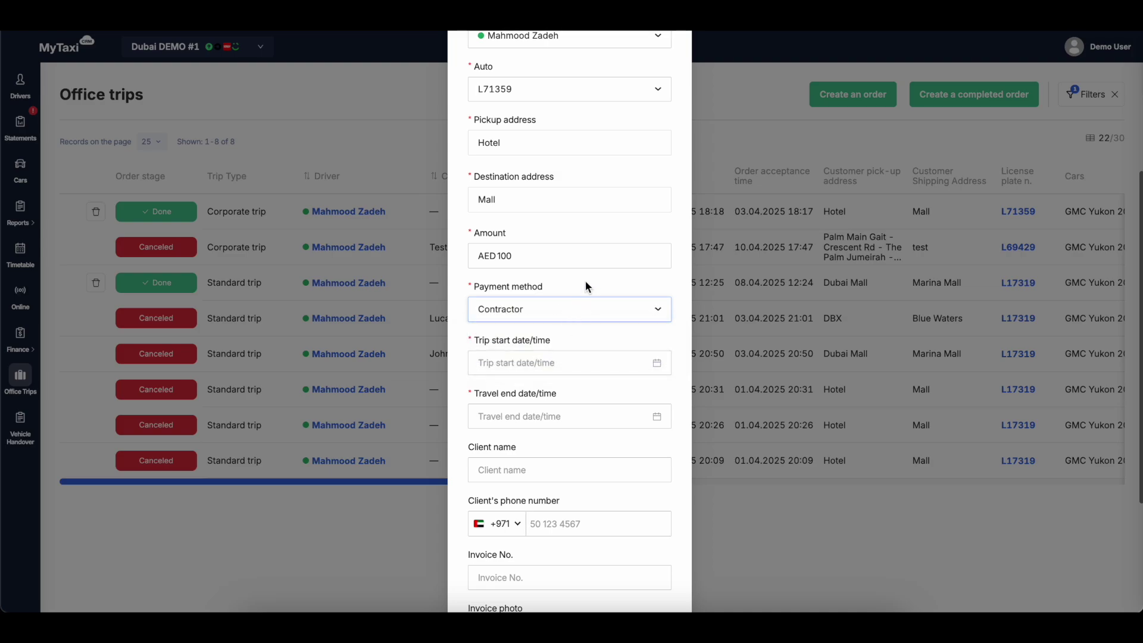
{"action": "scroll", "coordinate": [588, 330], "scroll_direction": "down", "scroll_amount": 1}
{"action": "left_click", "coordinate": [583, 340]}
{"action": "key", "text": "ctrl+v"}
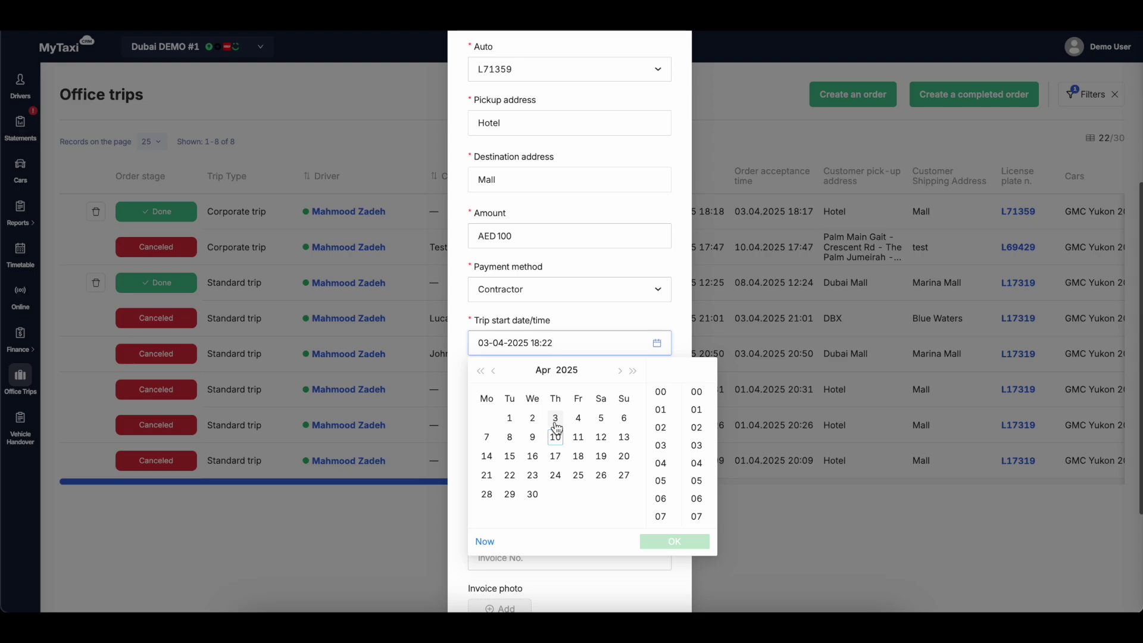
{"action": "left_click", "coordinate": [494, 371]}
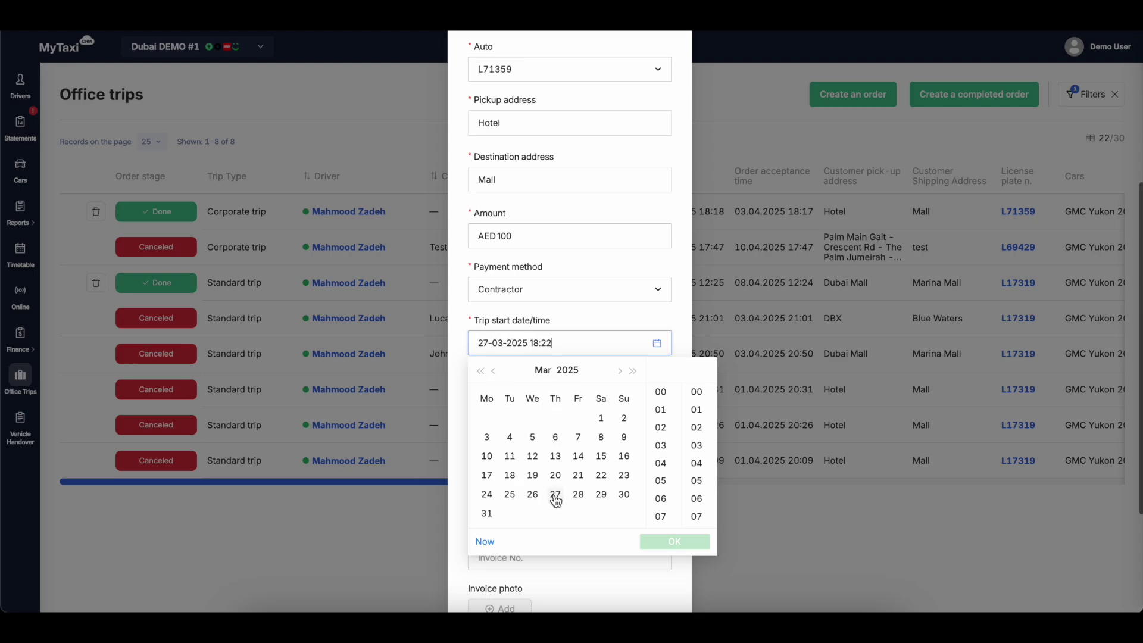
{"action": "left_click", "coordinate": [555, 494]}
{"action": "left_click", "coordinate": [674, 541]}
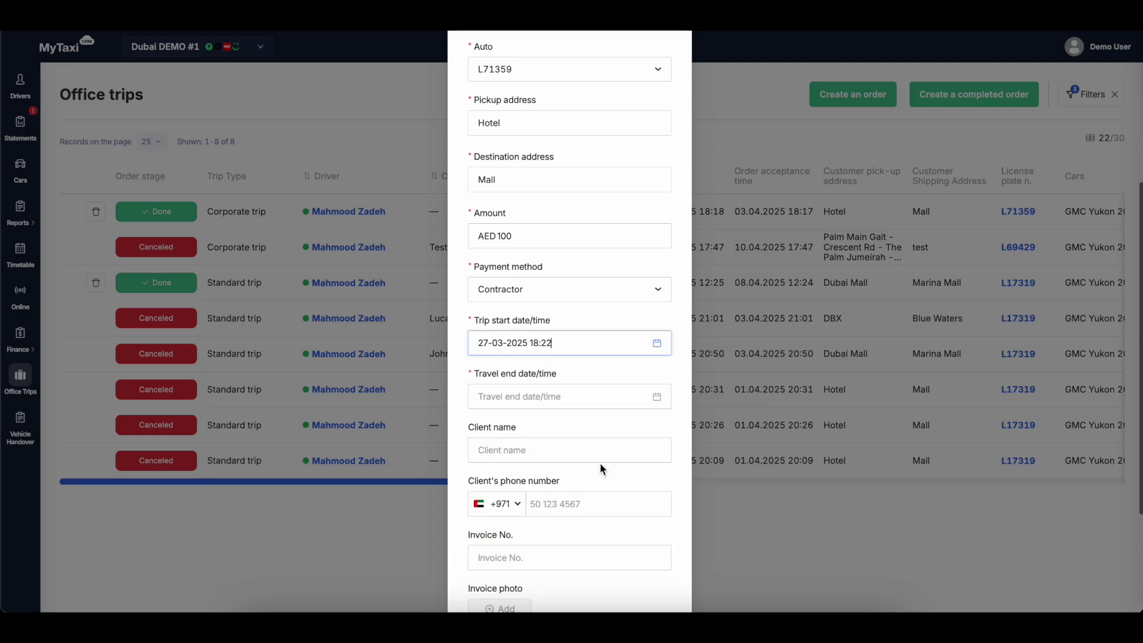
{"action": "left_click", "coordinate": [558, 401]}
{"action": "left_click", "coordinate": [501, 422]}
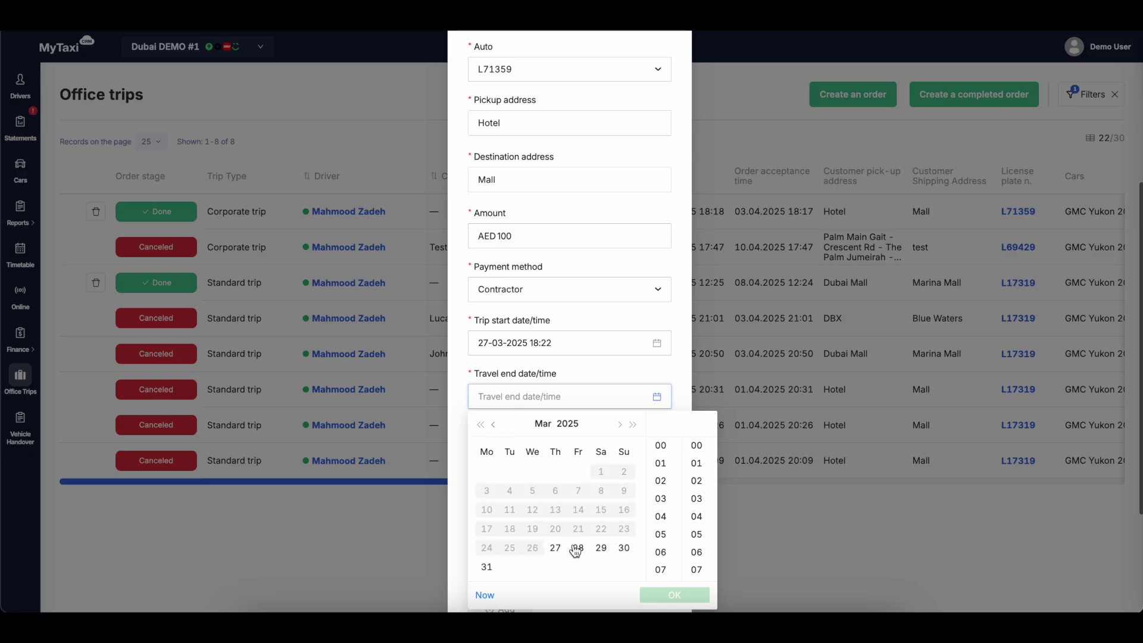
{"action": "left_click", "coordinate": [557, 549]}
{"action": "left_click", "coordinate": [660, 500]}
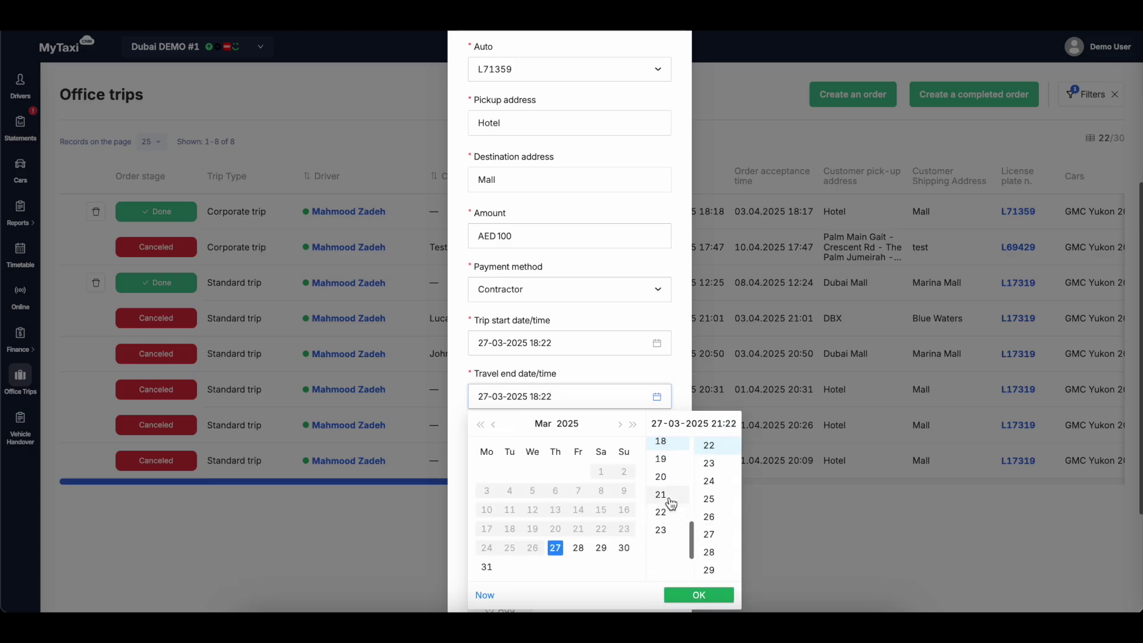
{"action": "left_click", "coordinate": [691, 596]}
{"action": "scroll", "coordinate": [587, 454], "scroll_direction": "down", "scroll_amount": 3}
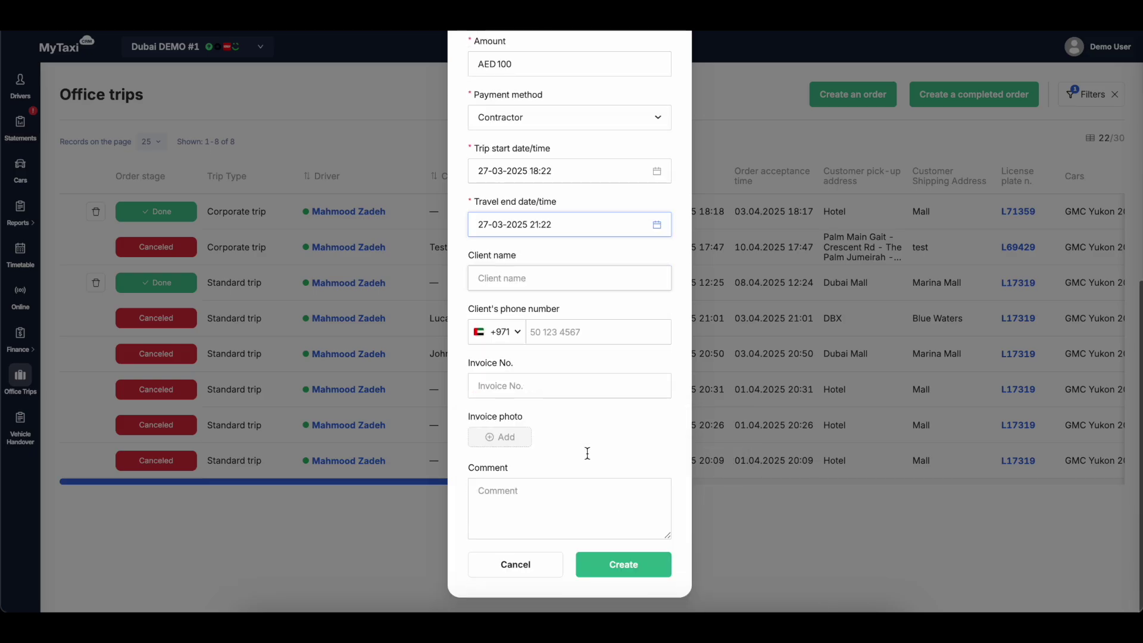
{"action": "left_click", "coordinate": [614, 574]}
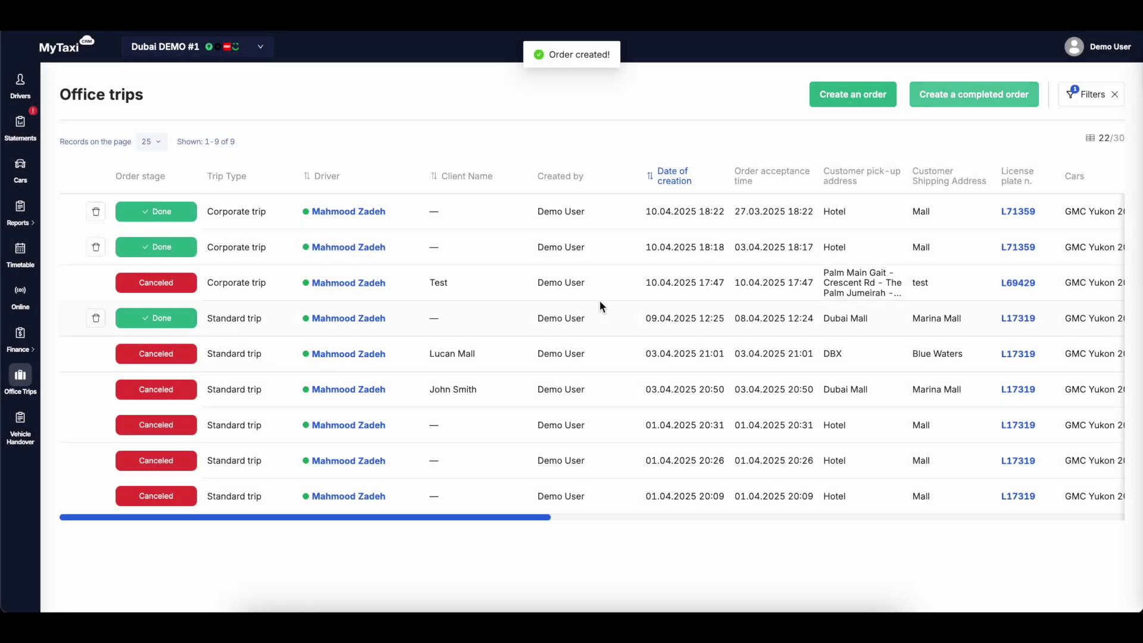
Step: Review the new corporate trip's cost, income, commission amount and commission recipient in the office trips list
{"action": "scroll", "coordinate": [510, 213], "scroll_direction": "right", "scroll_amount": 10}
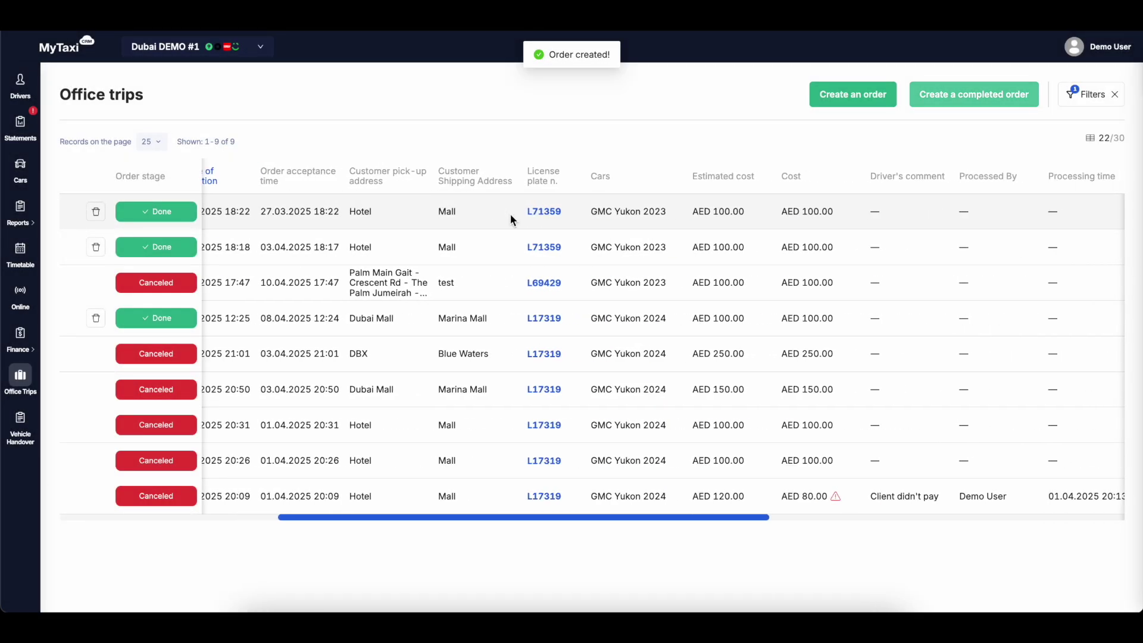
{"action": "scroll", "coordinate": [509, 213], "scroll_direction": "right", "scroll_amount": 3}
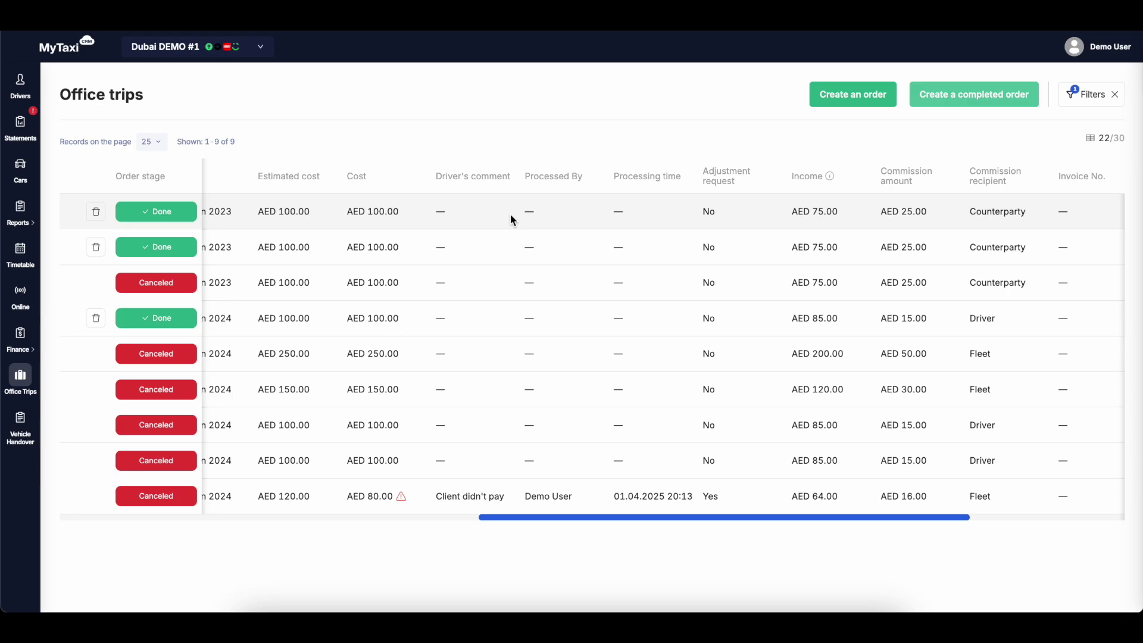
{"action": "scroll", "coordinate": [523, 243], "scroll_direction": "right", "scroll_amount": 3}
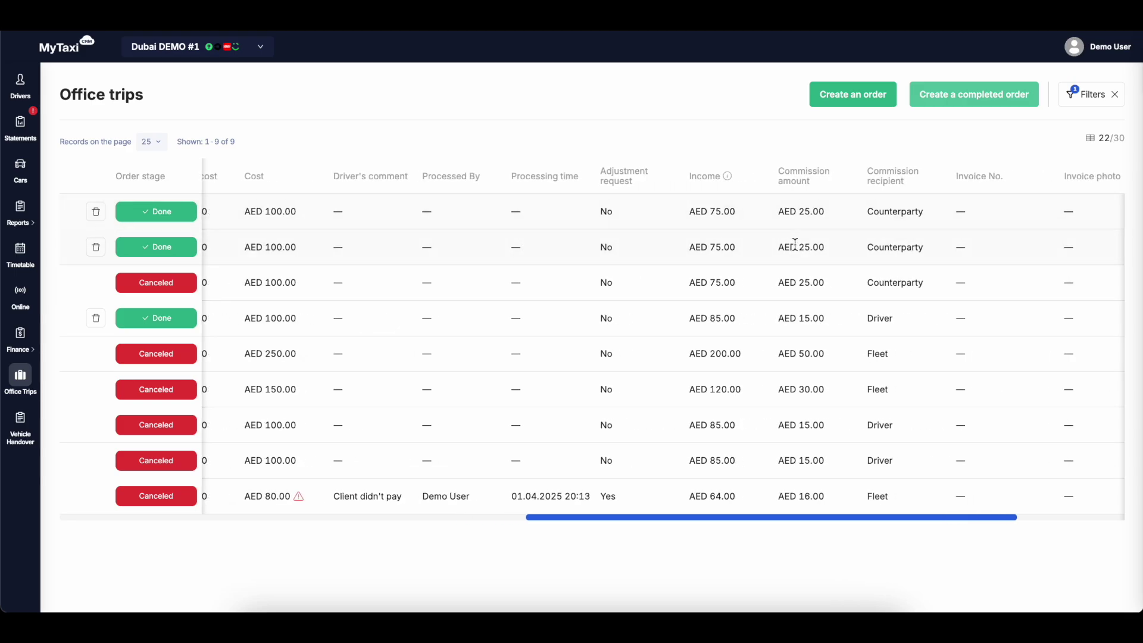
{"action": "scroll", "coordinate": [558, 208], "scroll_direction": "left", "scroll_amount": 15}
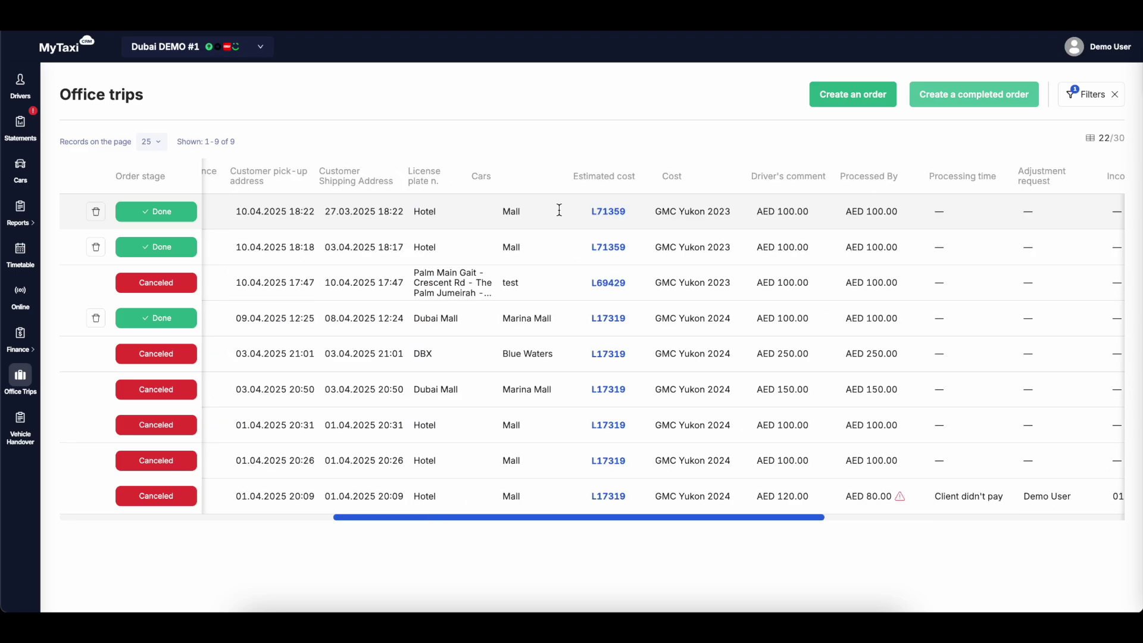
Step: Open the profile of the new trip's driver and show the weekly Revise settlements
{"action": "left_click", "coordinate": [372, 215]}
{"action": "scroll", "coordinate": [401, 273], "scroll_direction": "down", "scroll_amount": 7}
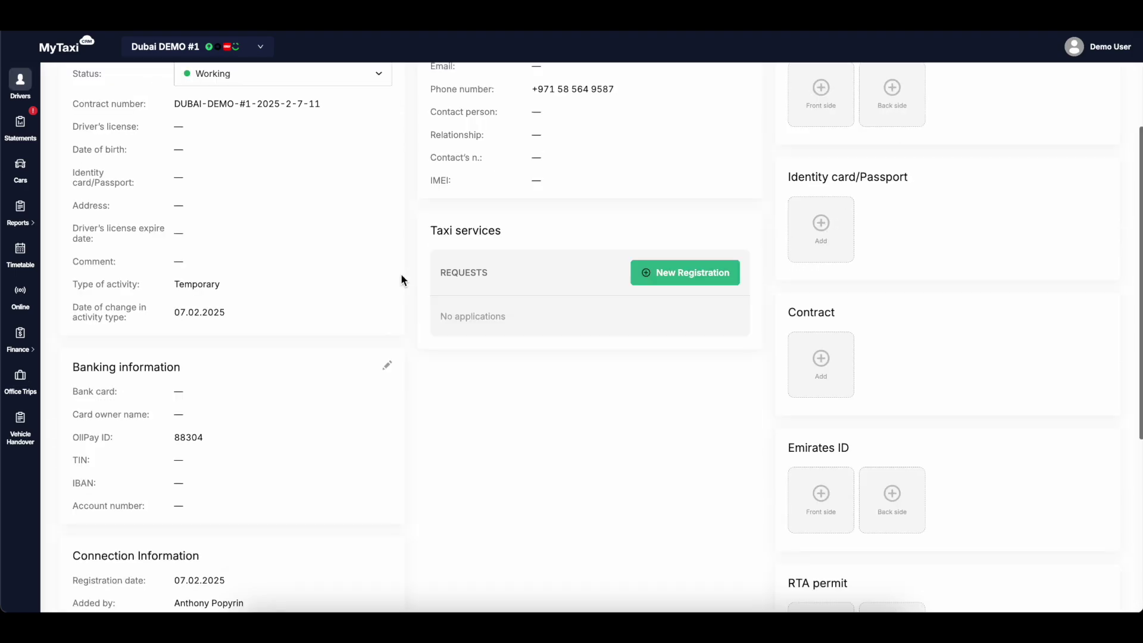
{"action": "left_click", "coordinate": [319, 441]}
{"action": "scroll", "coordinate": [425, 357], "scroll_direction": "down", "scroll_amount": 2}
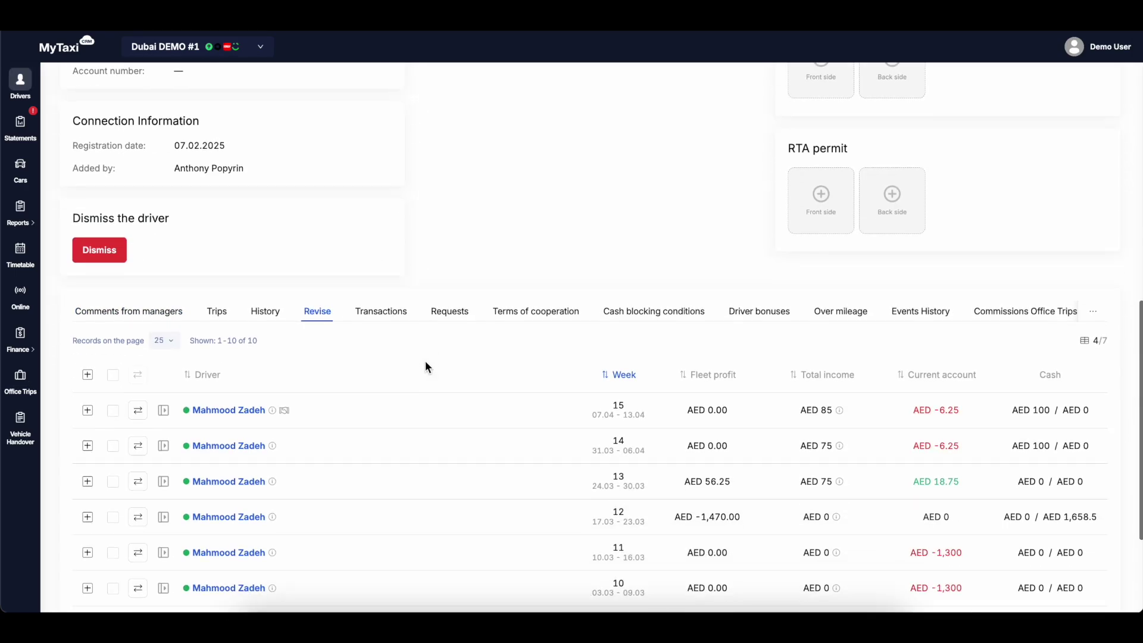
{"action": "scroll", "coordinate": [461, 463], "scroll_direction": "down", "scroll_amount": 1}
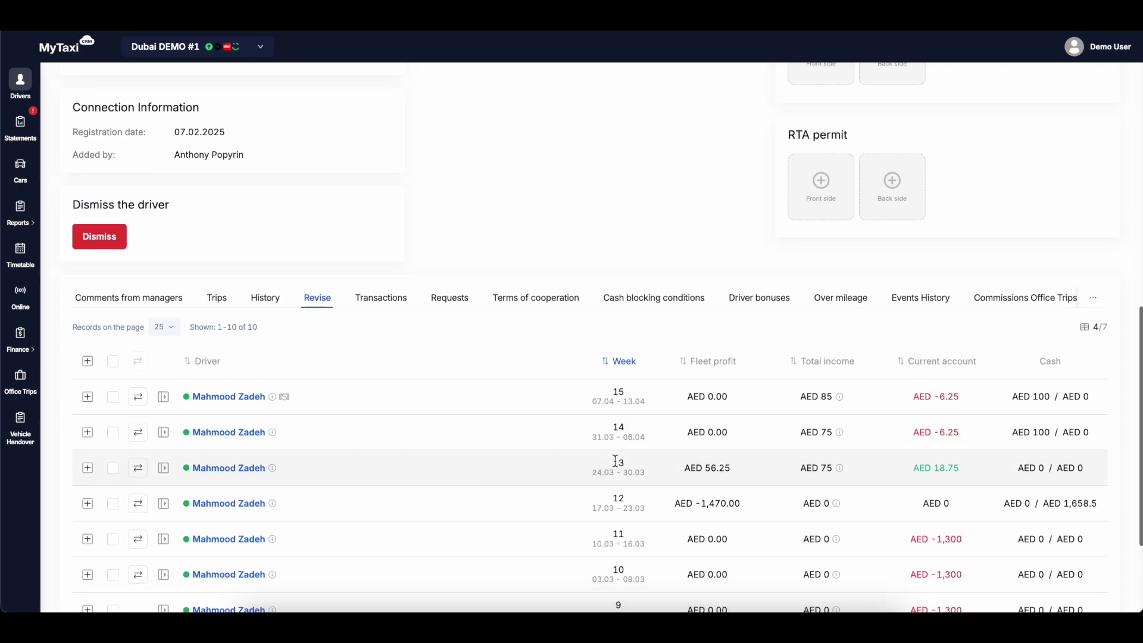
Step: Check the driver's current account for week 13 (24.03 - 30.03)
{"action": "left_click_drag", "start_coordinate": [615, 462], "coordinate": [647, 474]}
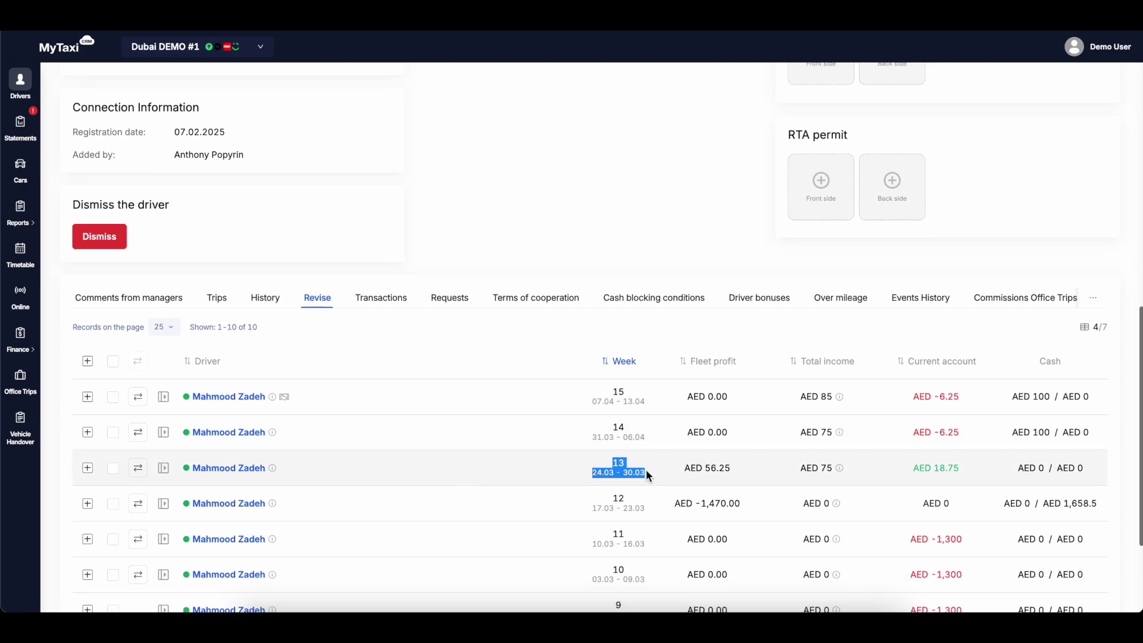
{"action": "left_click", "coordinate": [961, 469]}
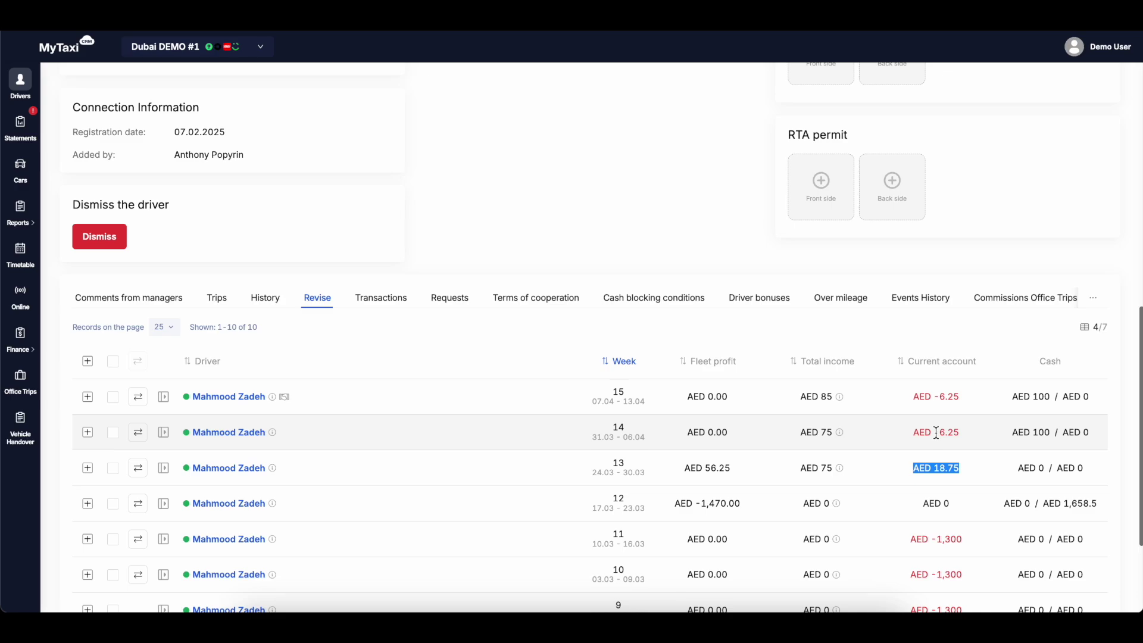
{"action": "scroll", "coordinate": [965, 434], "scroll_direction": "down", "scroll_amount": 1}
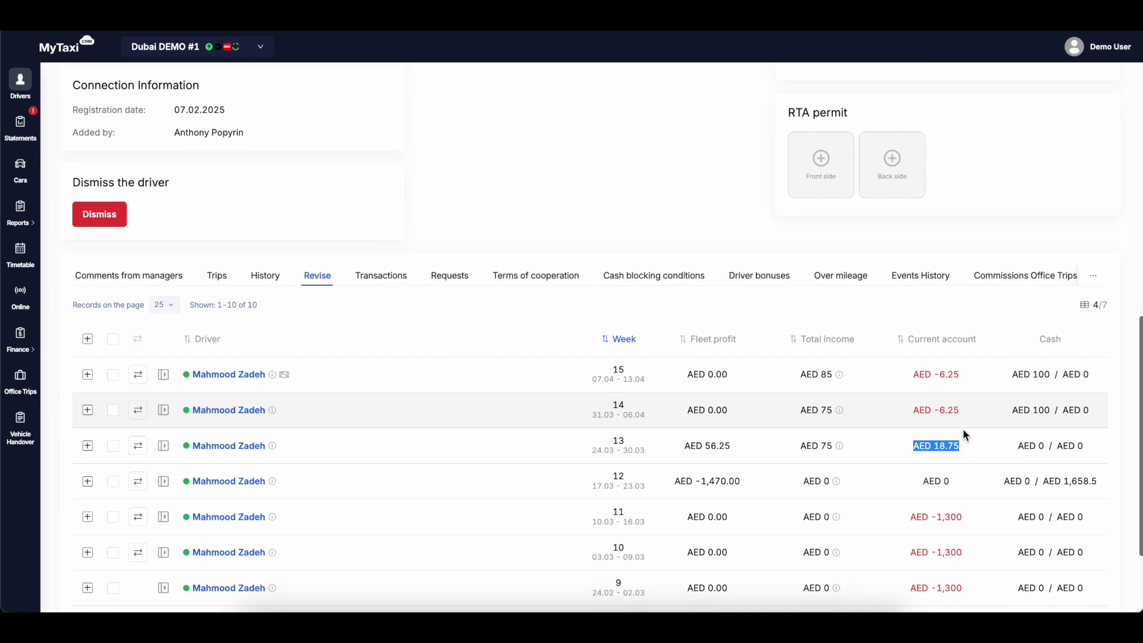
{"action": "left_click", "coordinate": [964, 441]}
{"action": "left_click_drag", "start_coordinate": [965, 442], "coordinate": [926, 439]}
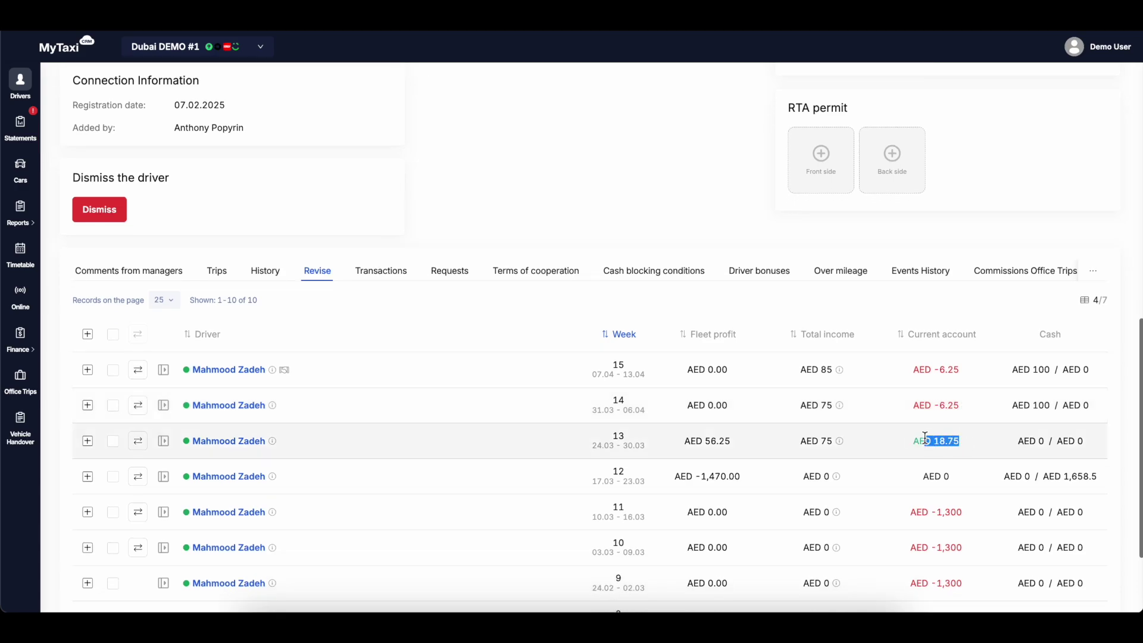
{"action": "left_click", "coordinate": [912, 441]}
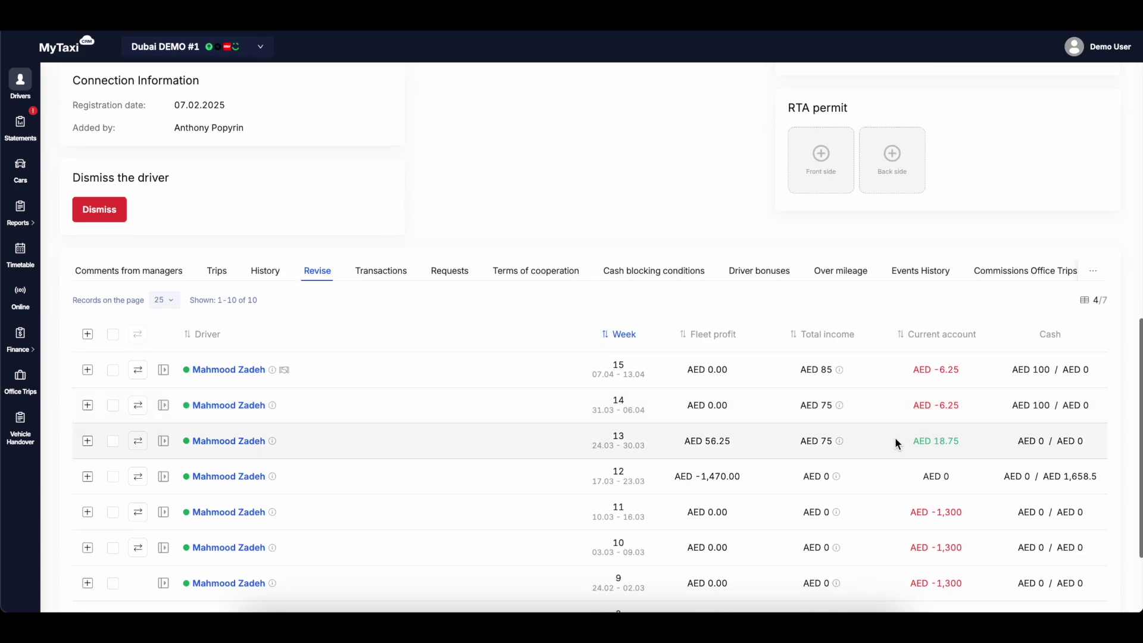
Step: Expand the week 13 settlement details and check the cash and driver's cash entries
{"action": "left_click", "coordinate": [88, 441]}
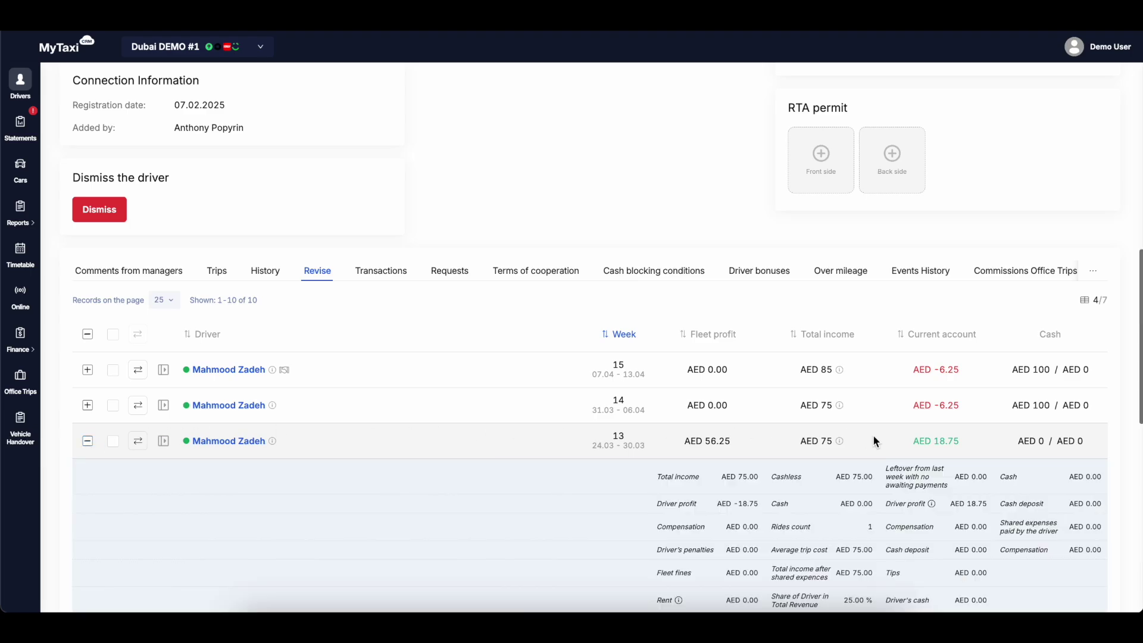
{"action": "scroll", "coordinate": [895, 440], "scroll_direction": "down", "scroll_amount": 1}
{"action": "scroll", "coordinate": [896, 438], "scroll_direction": "down", "scroll_amount": 1}
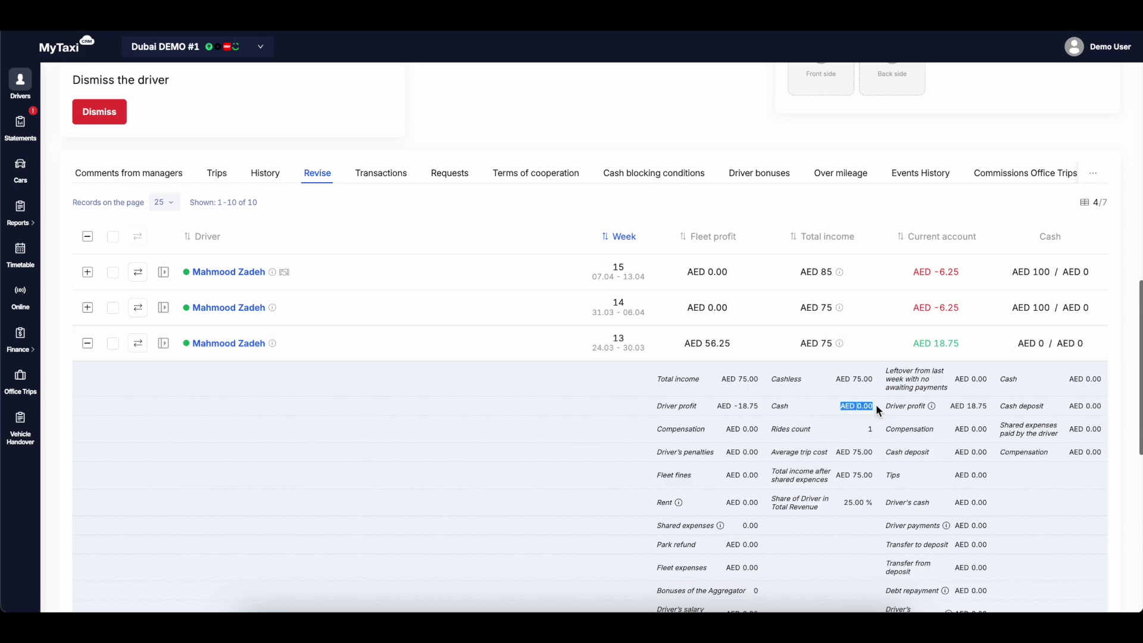
{"action": "left_click_drag", "start_coordinate": [885, 503], "coordinate": [994, 504]}
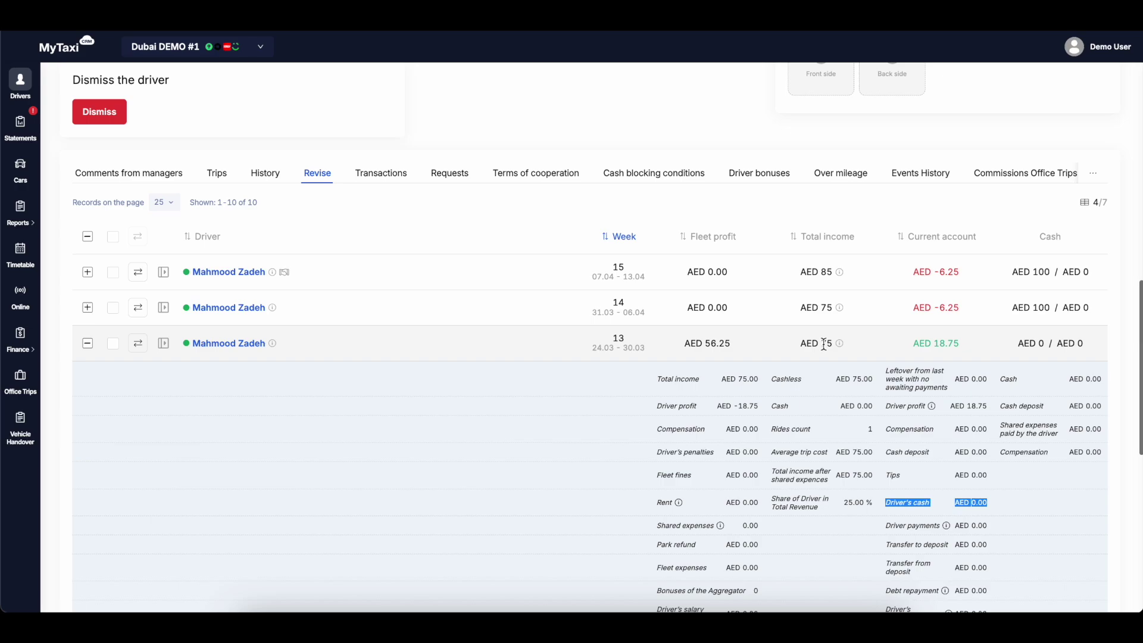
Step: Examine the driver profit rate breakdown for week 13 and compare it with the current account and driver's cash
{"action": "left_click", "coordinate": [991, 411]}
{"action": "left_click_drag", "start_coordinate": [991, 412], "coordinate": [968, 410]}
{"action": "left_click", "coordinate": [946, 412]}
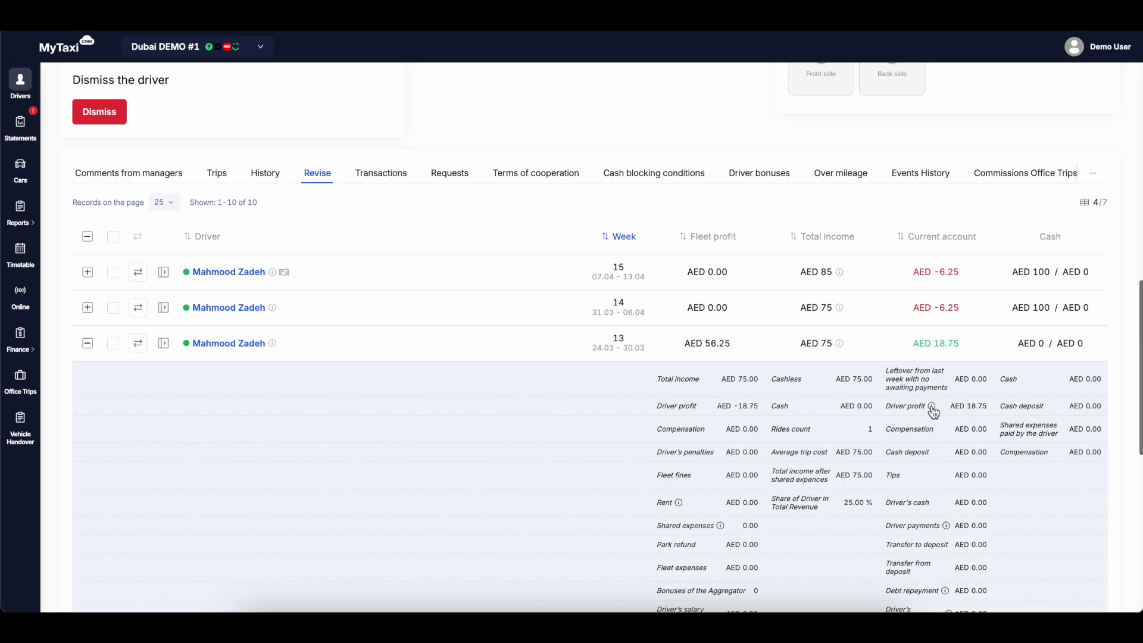
{"action": "mouse_move", "coordinate": [933, 412]}
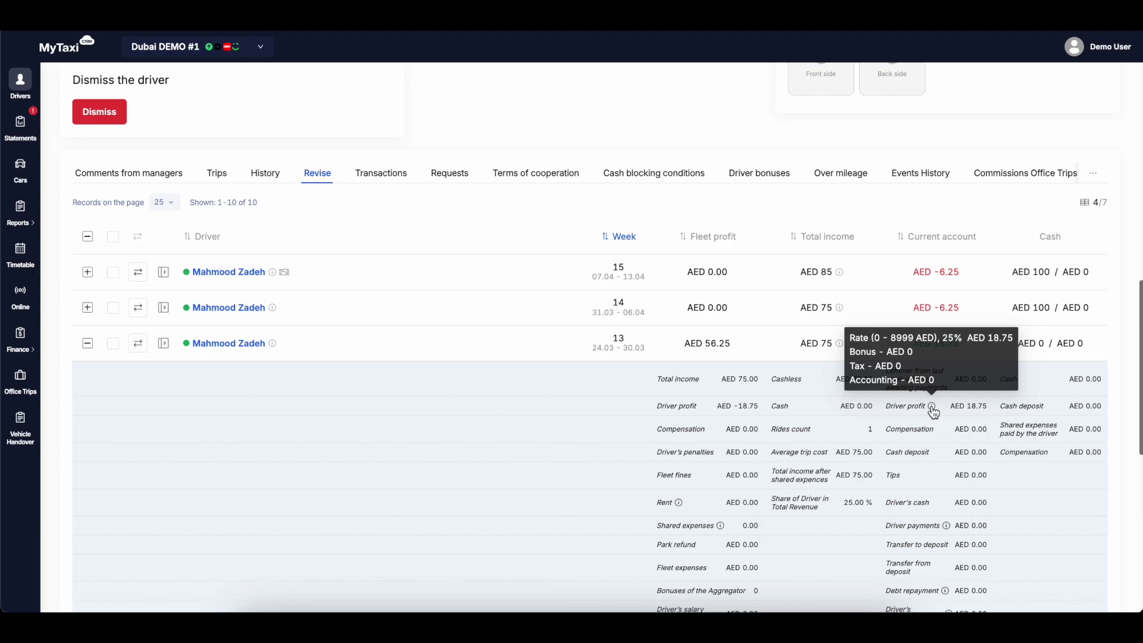
{"action": "left_click_drag", "start_coordinate": [945, 338], "coordinate": [959, 338]}
{"action": "left_click_drag", "start_coordinate": [988, 406], "coordinate": [952, 406]}
{"action": "left_click_drag", "start_coordinate": [913, 344], "coordinate": [945, 344]}
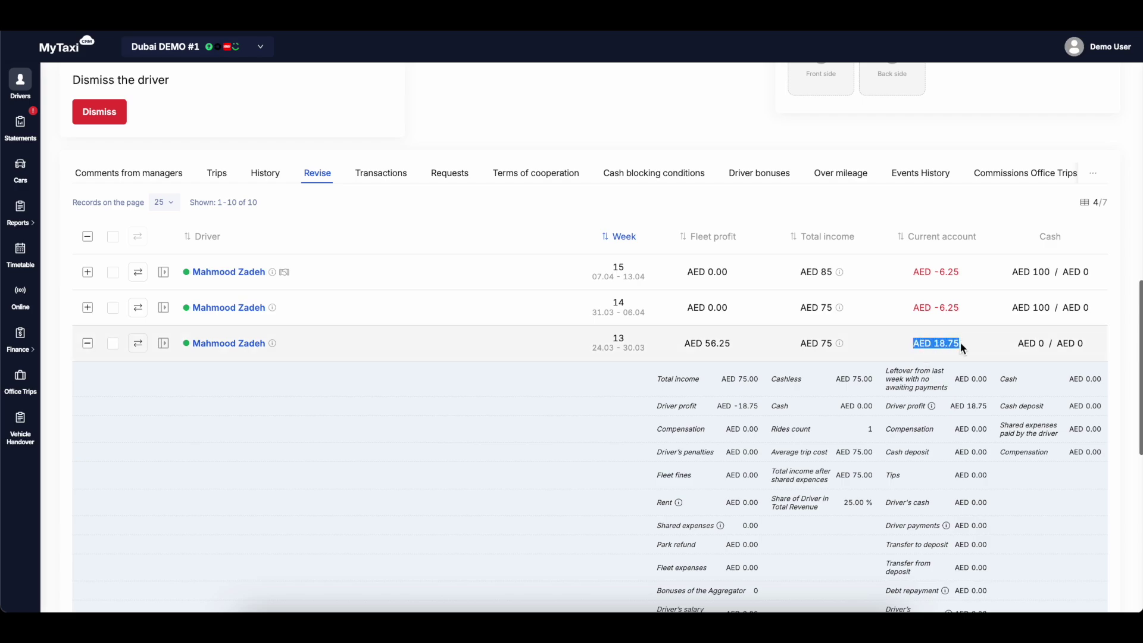
{"action": "left_click", "coordinate": [940, 403]}
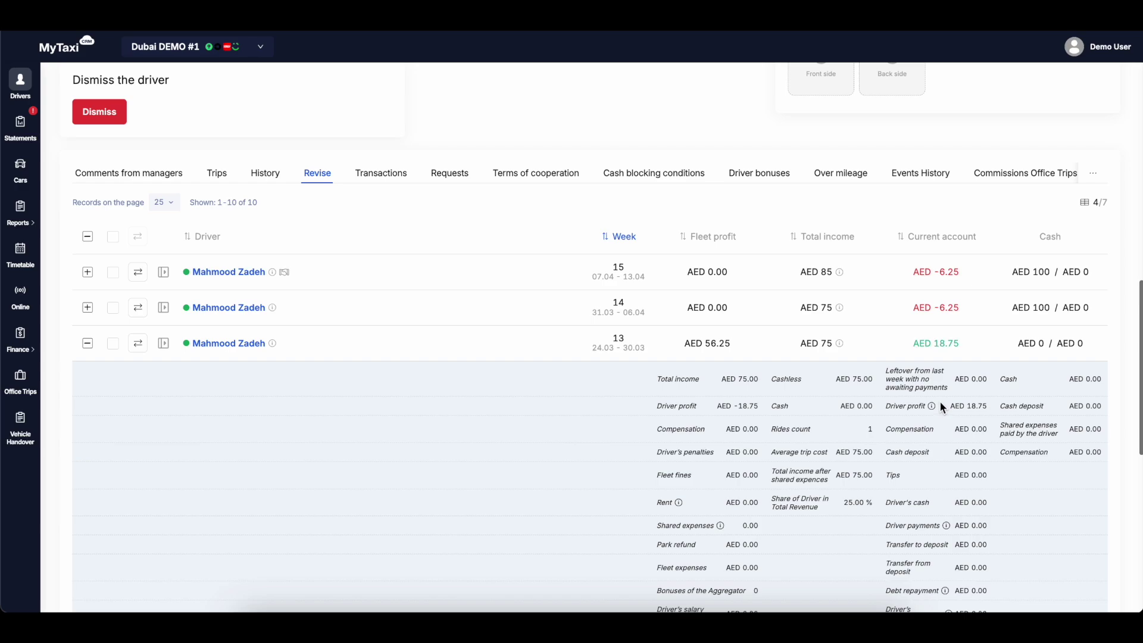
{"action": "left_click_drag", "start_coordinate": [885, 500], "coordinate": [989, 504]}
{"action": "left_click", "coordinate": [989, 502]}
Step: Switch from the Dubai DEMO #1 fleet to All fleets and open the Contractors directory
{"action": "scroll", "coordinate": [395, 376], "scroll_direction": "up", "scroll_amount": 10}
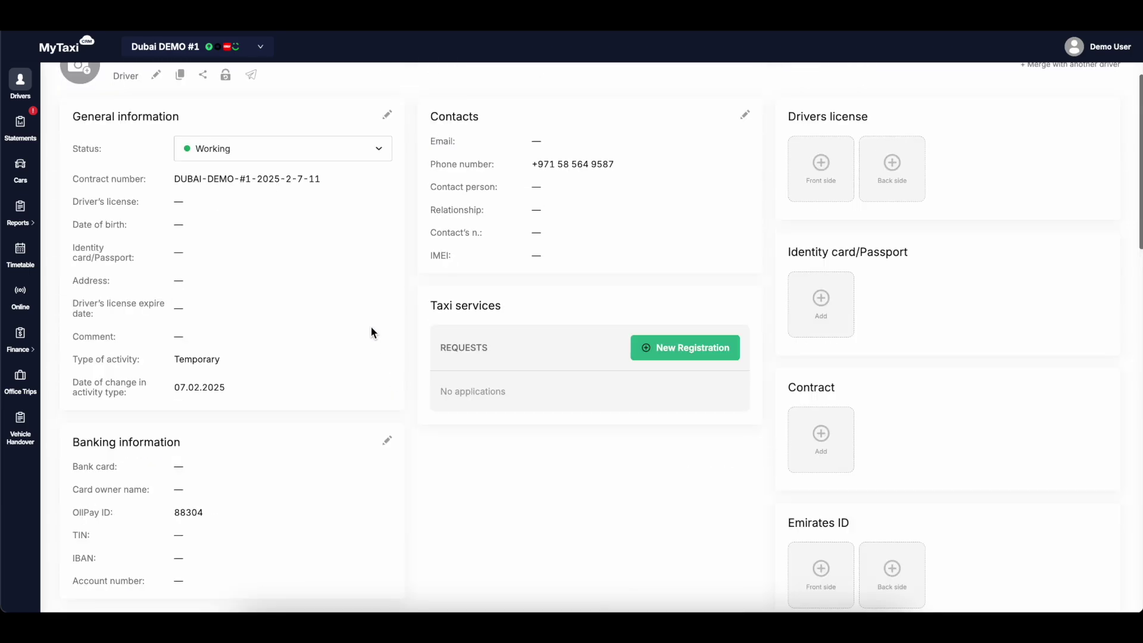
{"action": "left_click", "coordinate": [215, 53]}
{"action": "left_click", "coordinate": [188, 68]}
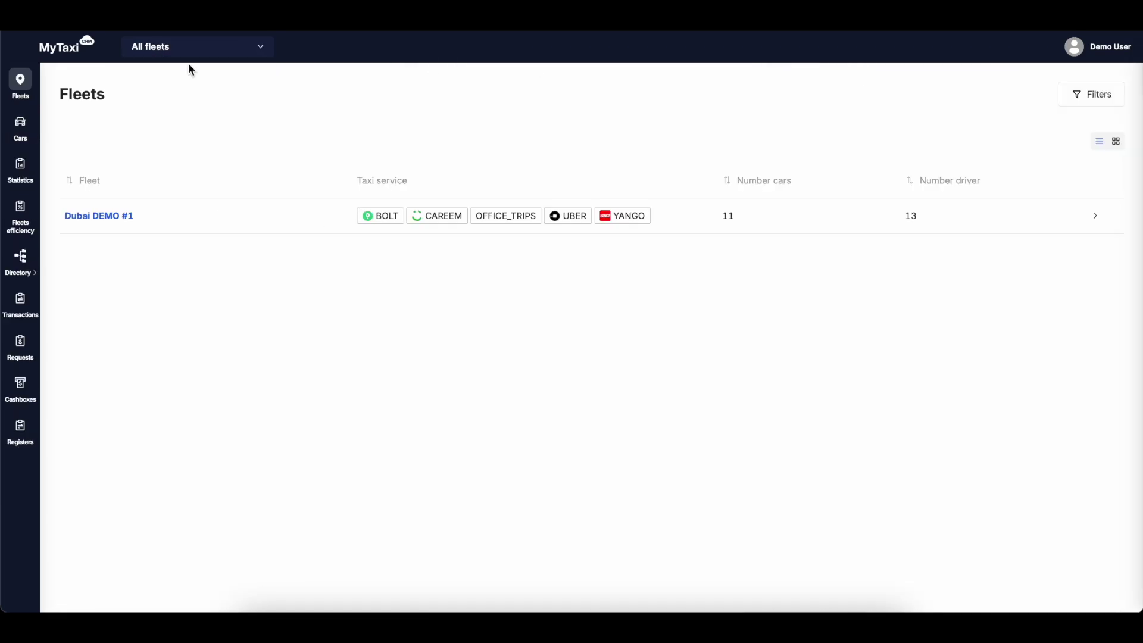
{"action": "mouse_move", "coordinate": [25, 262]}
{"action": "left_click", "coordinate": [77, 255]}
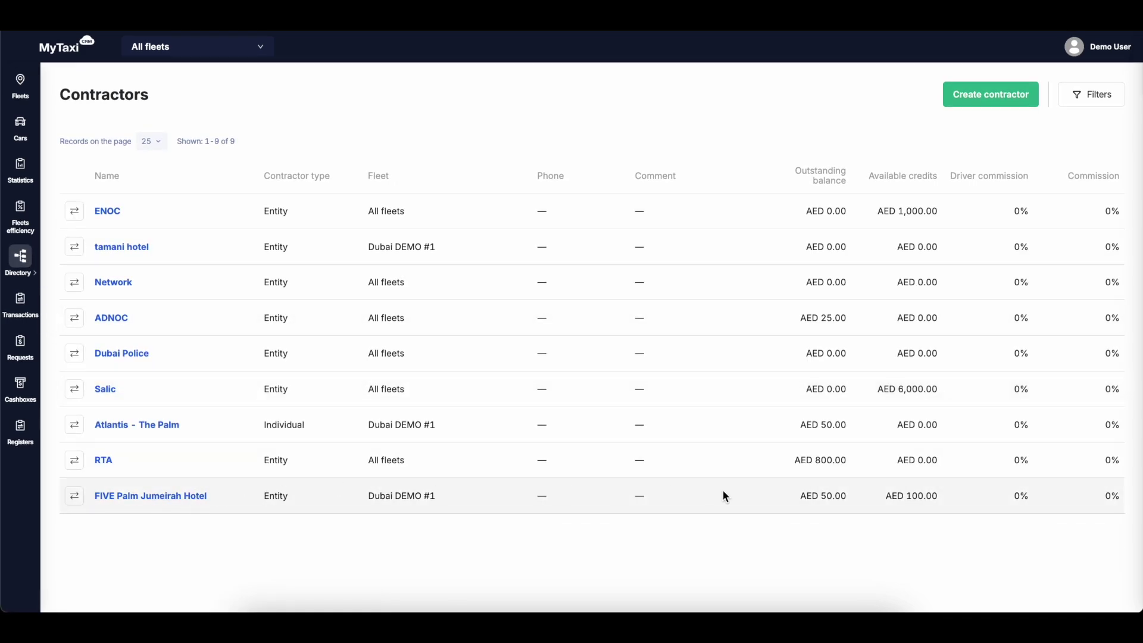
Step: Check the outstanding balance and available credits of contractor FIVE Palm Jumeirah Hotel
{"action": "left_click_drag", "start_coordinate": [798, 495], "coordinate": [835, 495]}
{"action": "left_click", "coordinate": [850, 493]}
{"action": "left_click_drag", "start_coordinate": [850, 494], "coordinate": [822, 495]}
{"action": "left_click_drag", "start_coordinate": [945, 494], "coordinate": [887, 495]}
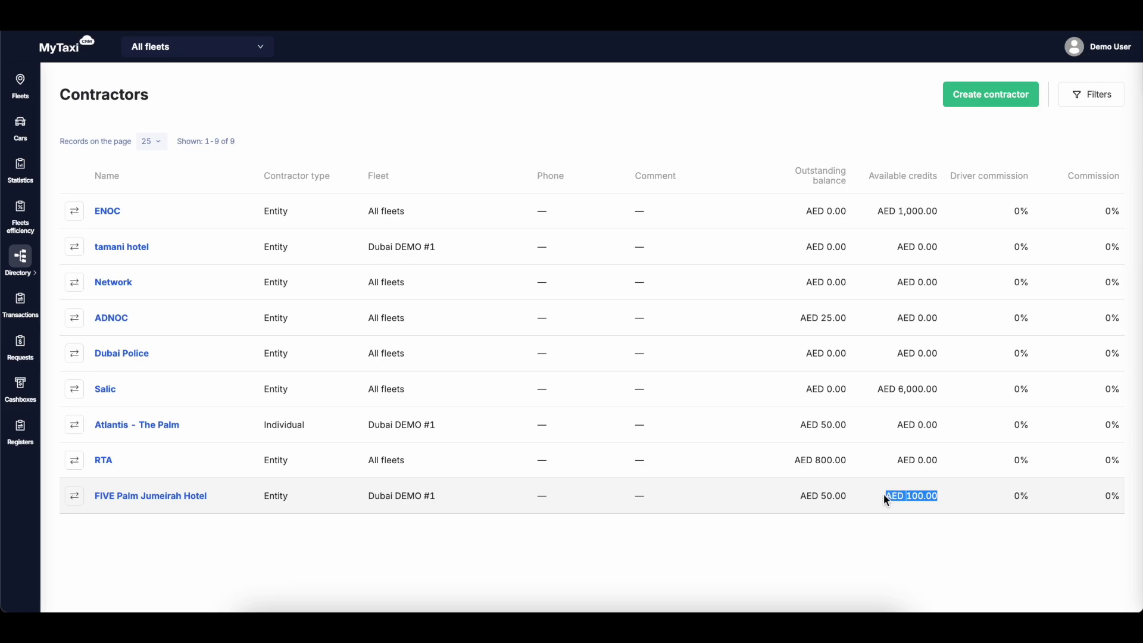